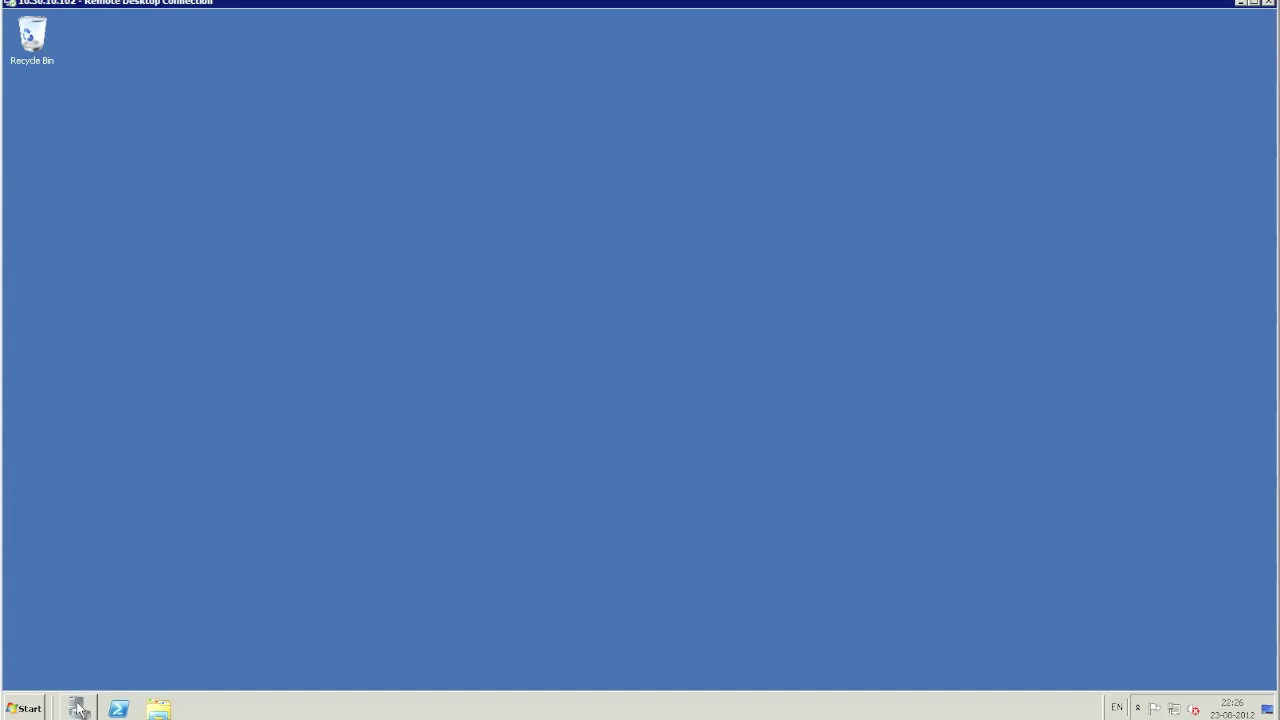
# Step: Start adding roles to the server and select the Hyper-V role
pyautogui.click(79, 708)
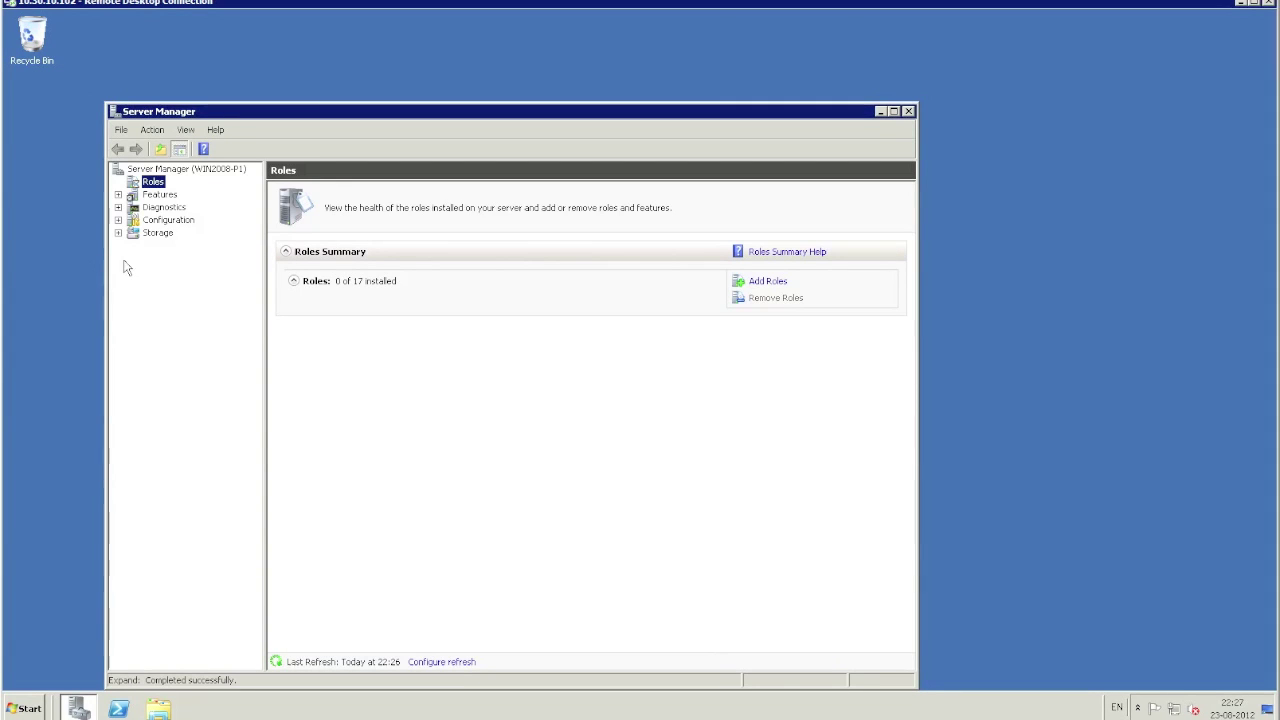
pyautogui.click(768, 283)
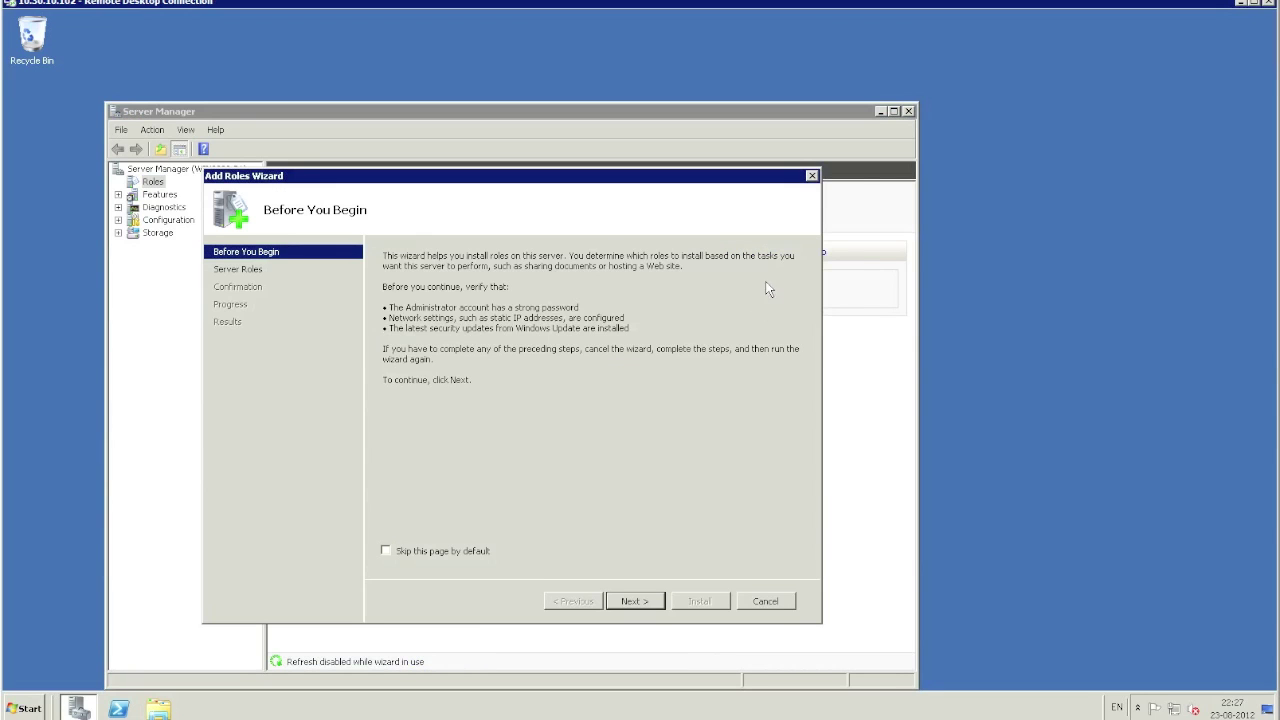
pyautogui.click(634, 601)
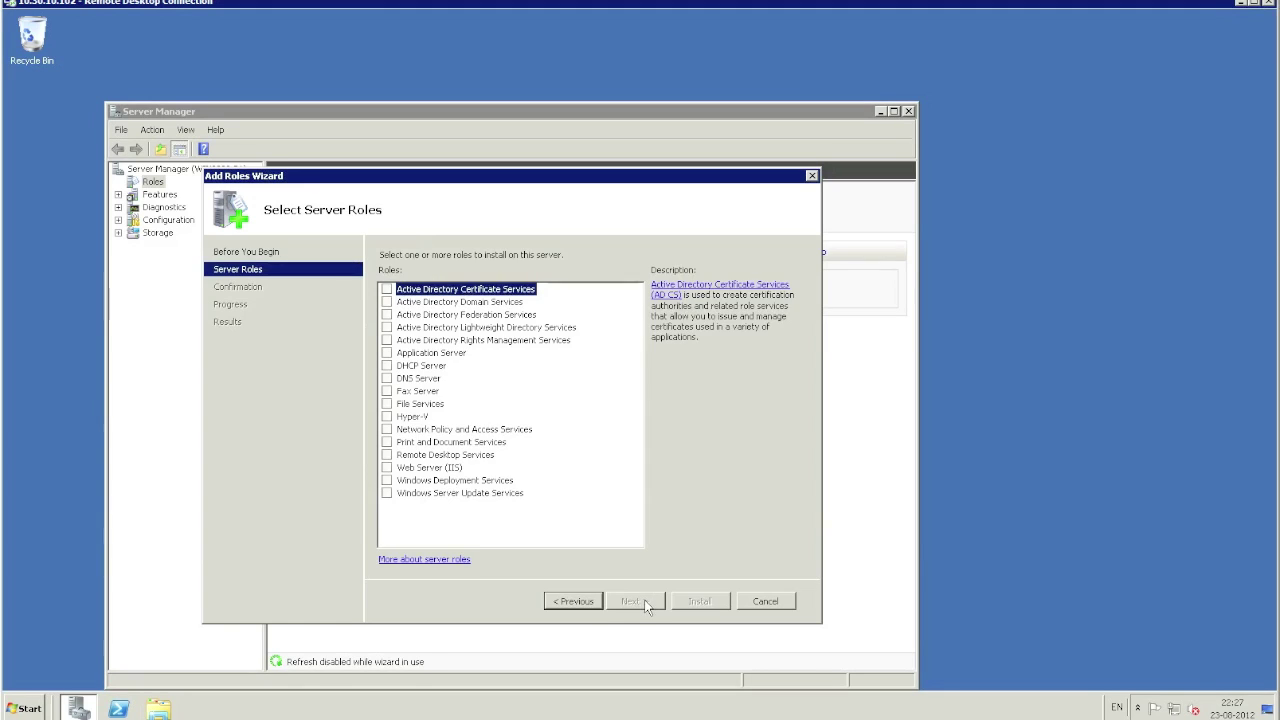
pyautogui.click(386, 416)
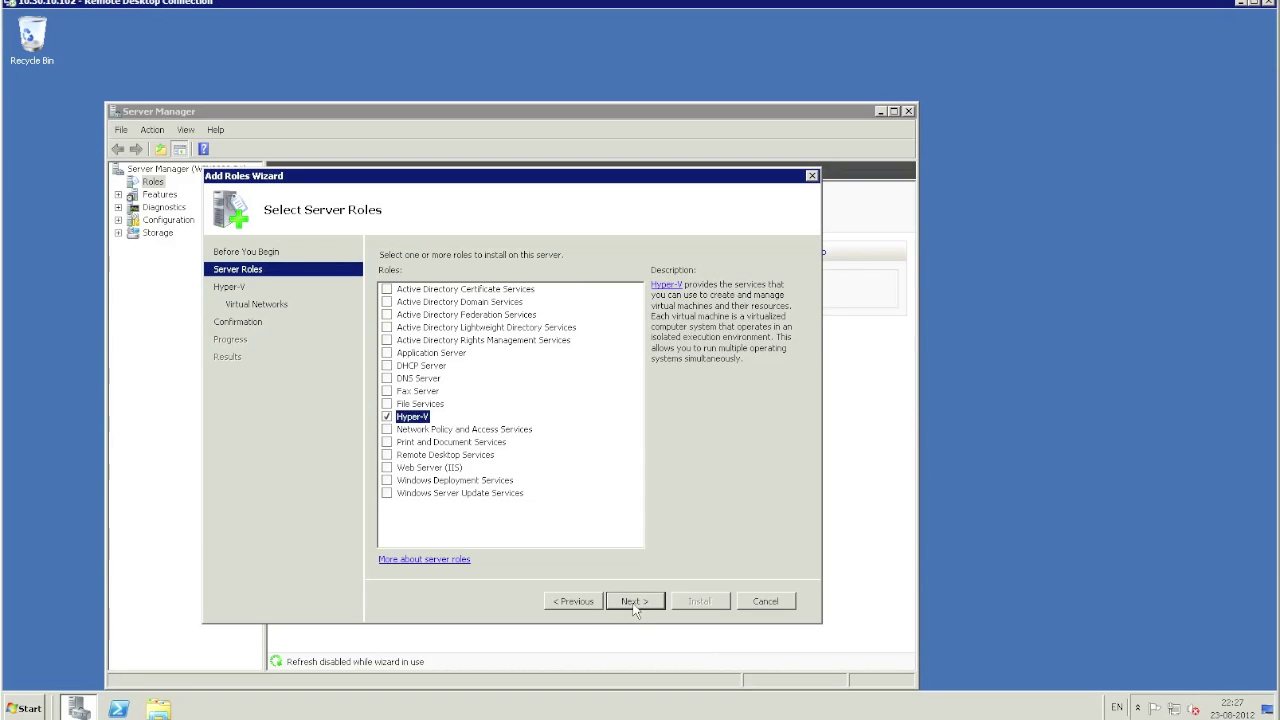
pyautogui.click(634, 604)
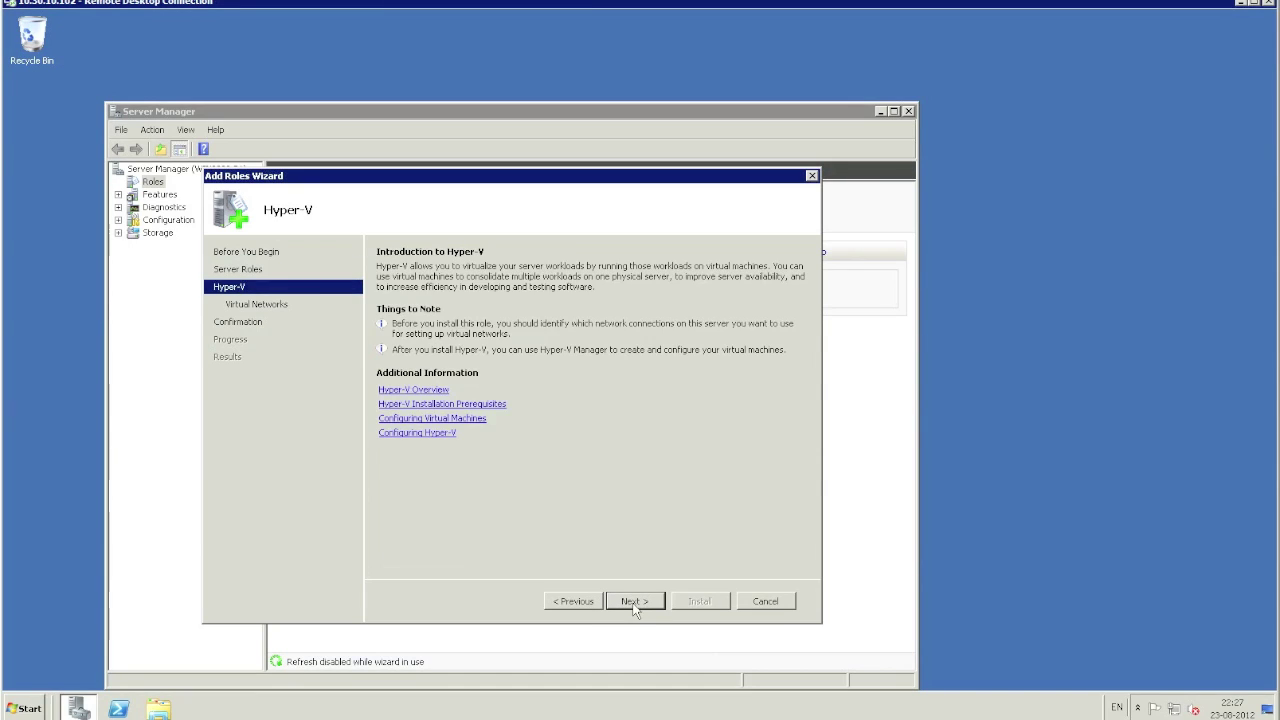
# Step: Choose Local Area Connection 2 as the adapter for the virtual network and install the Hyper-V role
pyautogui.click(637, 603)
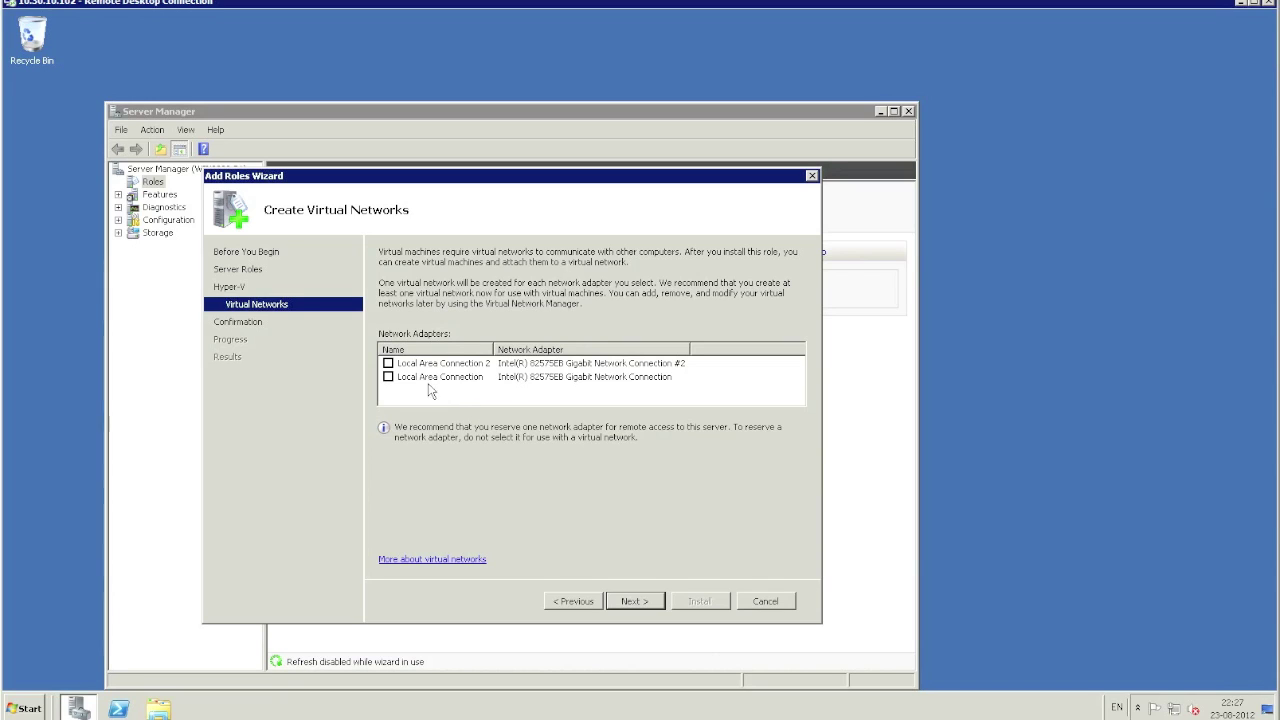
pyautogui.click(388, 363)
pyautogui.click(630, 601)
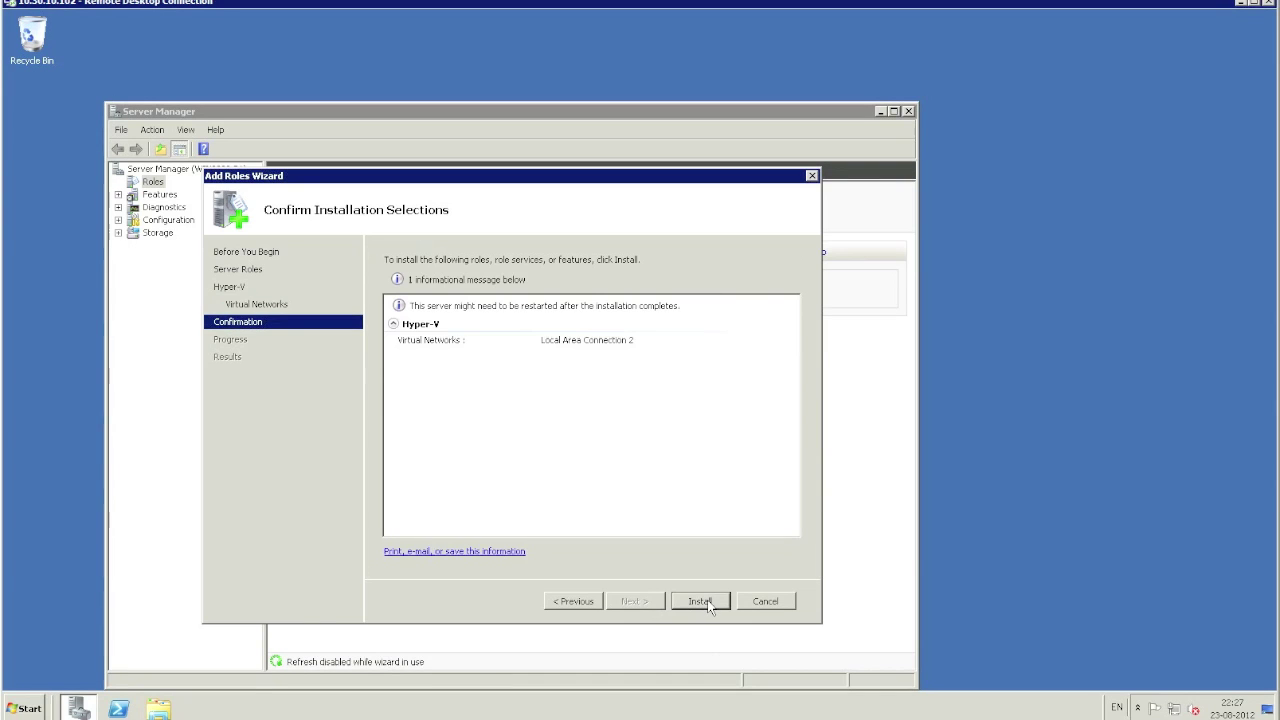
pyautogui.click(701, 601)
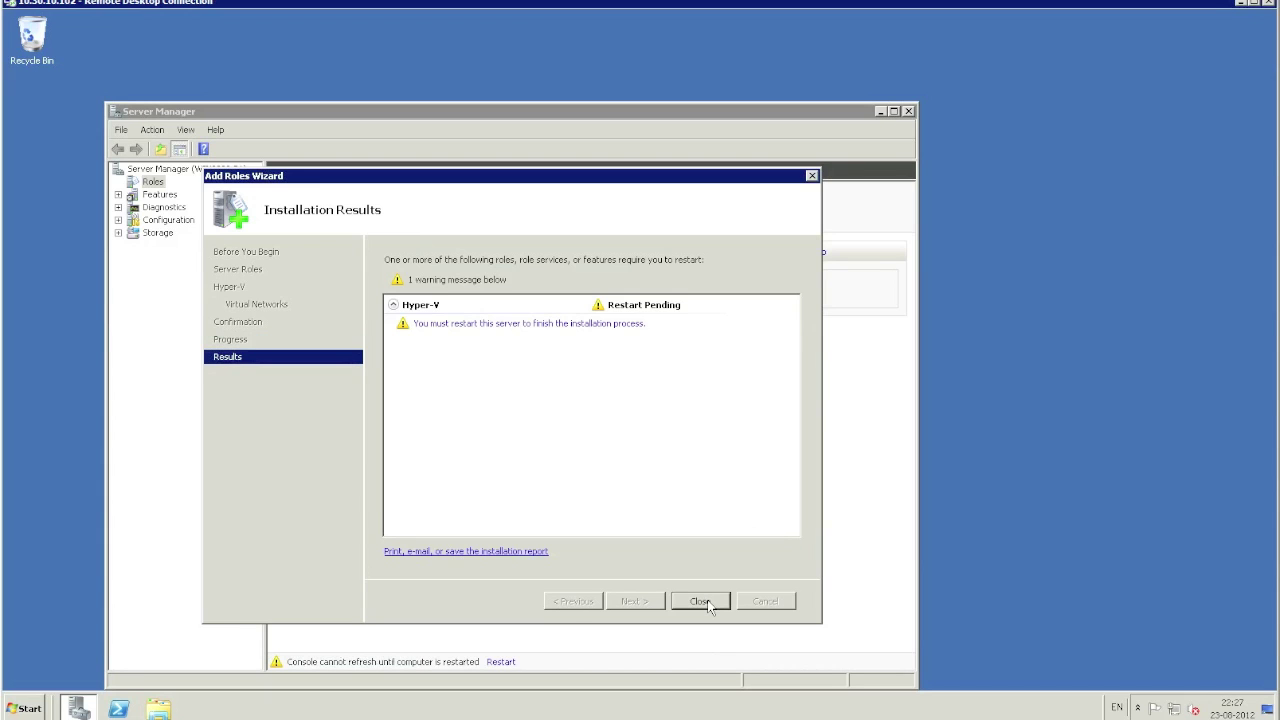
# Step: Restart the server to finish the Hyper-V installation and close the resumed configuration wizard
pyautogui.click(708, 604)
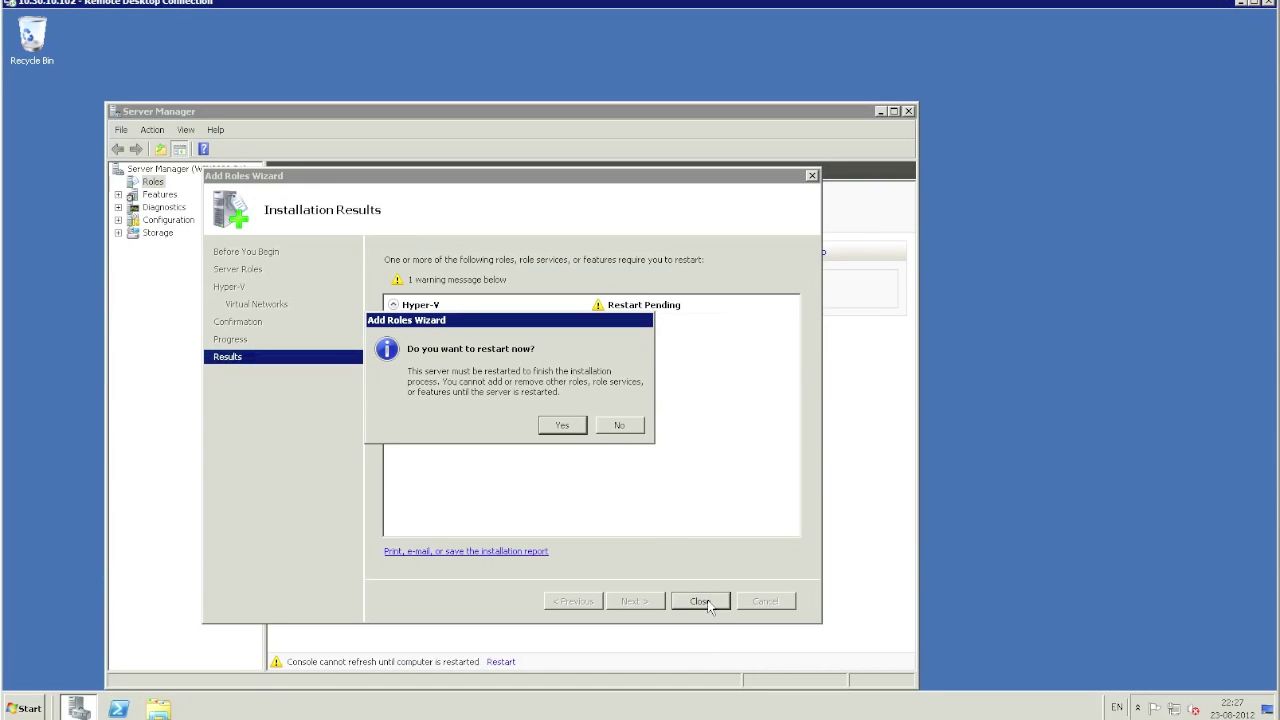
pyautogui.click(560, 424)
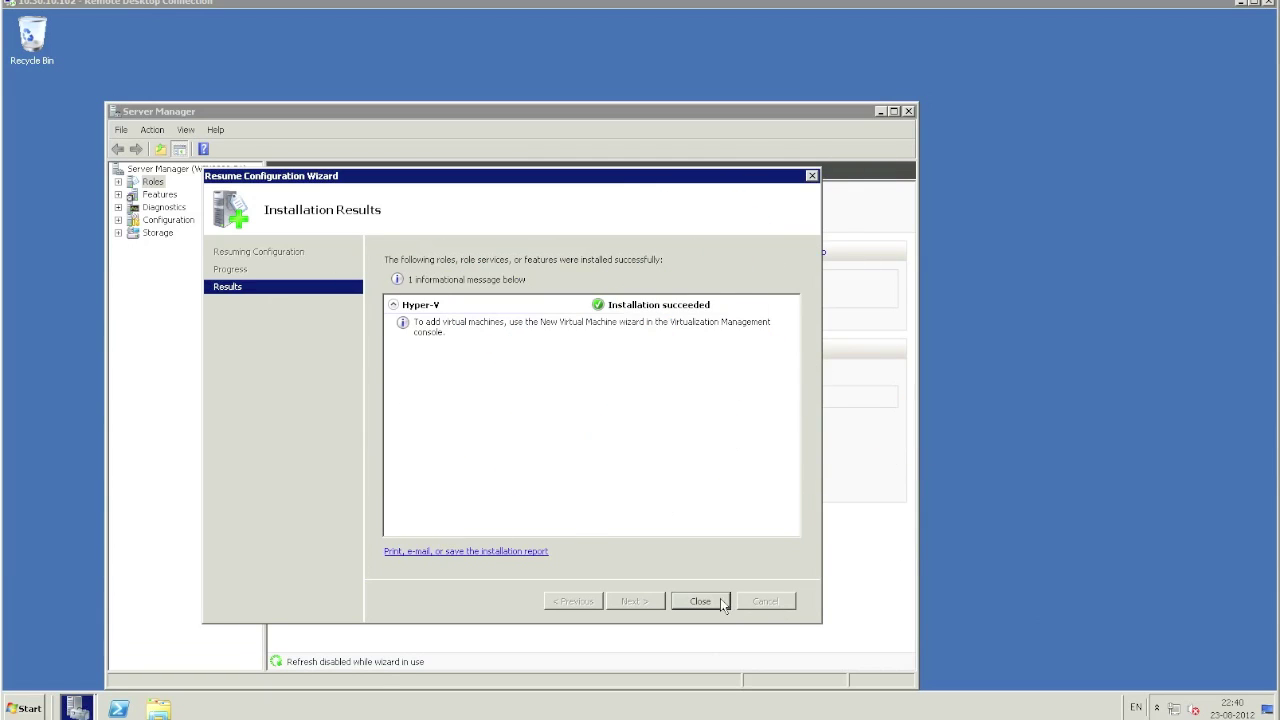
pyautogui.click(720, 601)
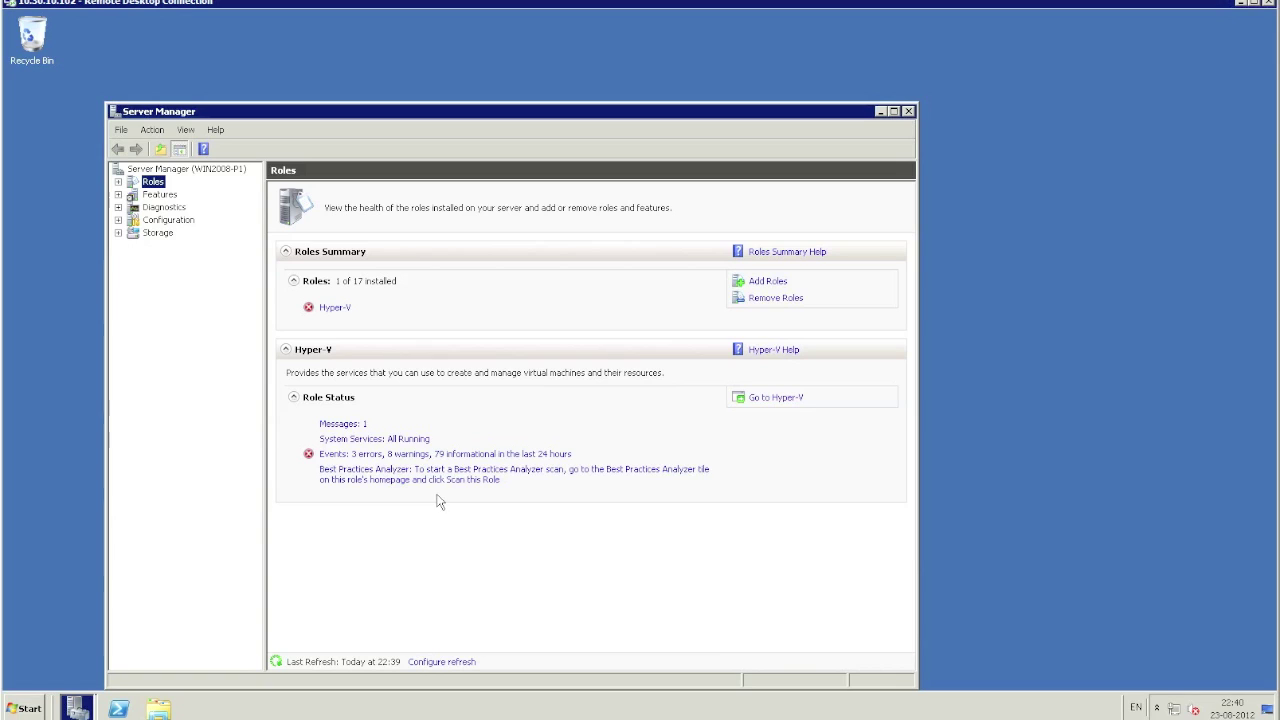
# Step: Open Hyper-V Manager under the Hyper-V role and connect it to the local computer
pyautogui.click(334, 308)
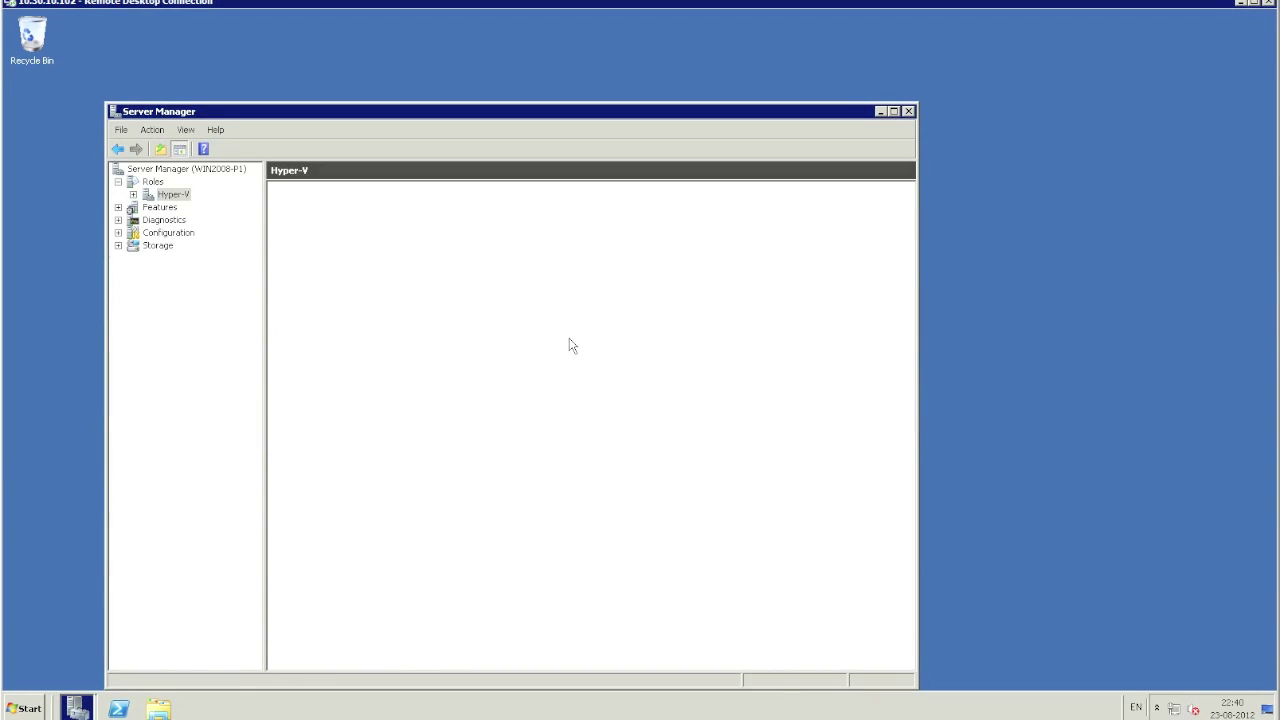
pyautogui.click(132, 195)
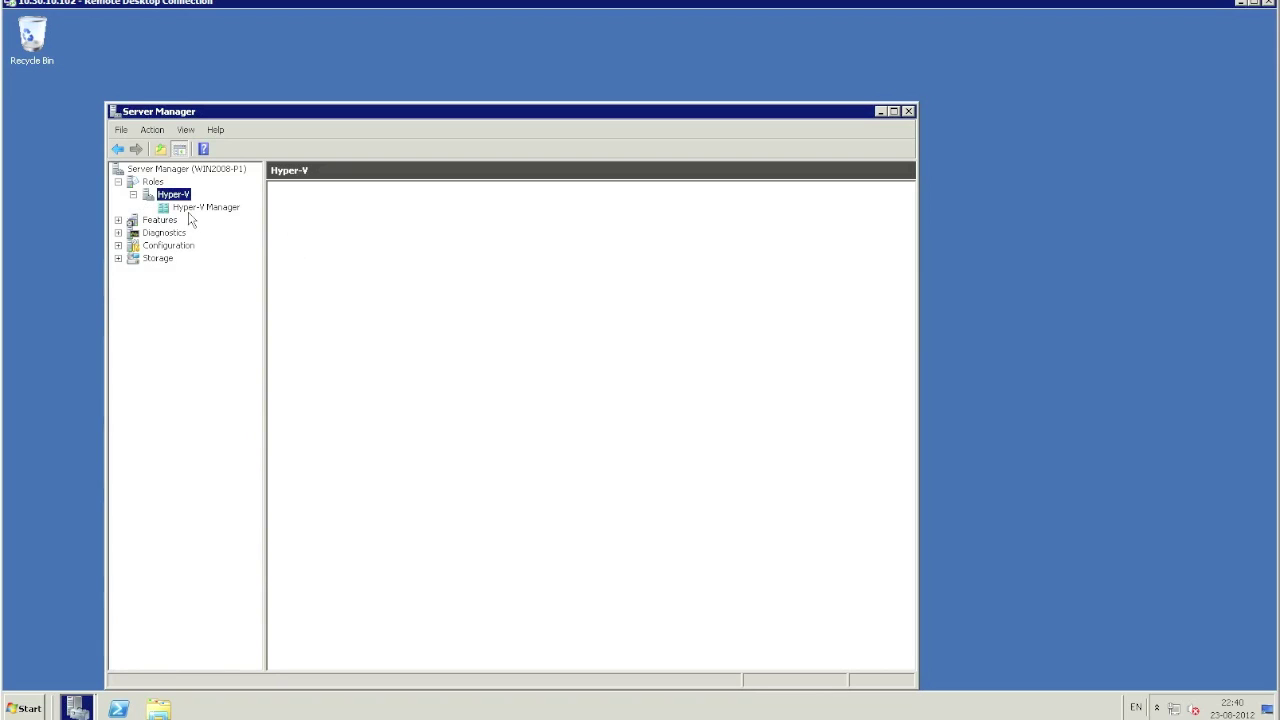
pyautogui.click(215, 208)
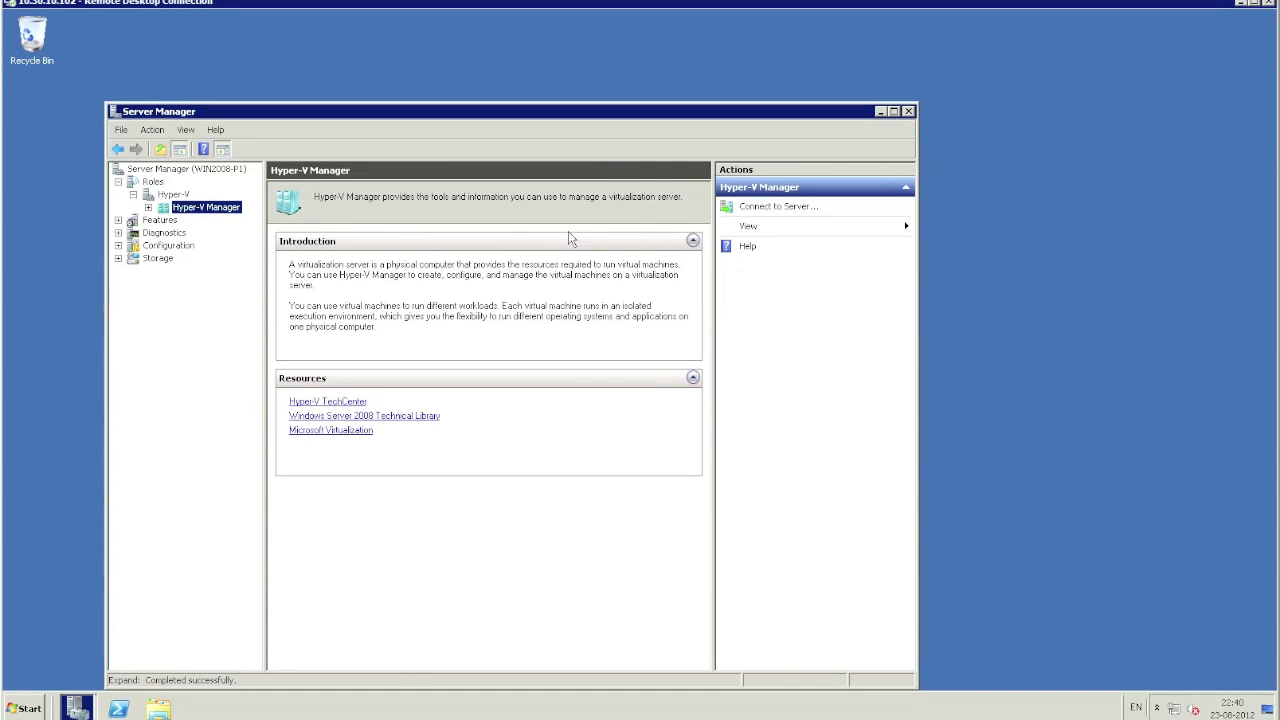
pyautogui.click(768, 207)
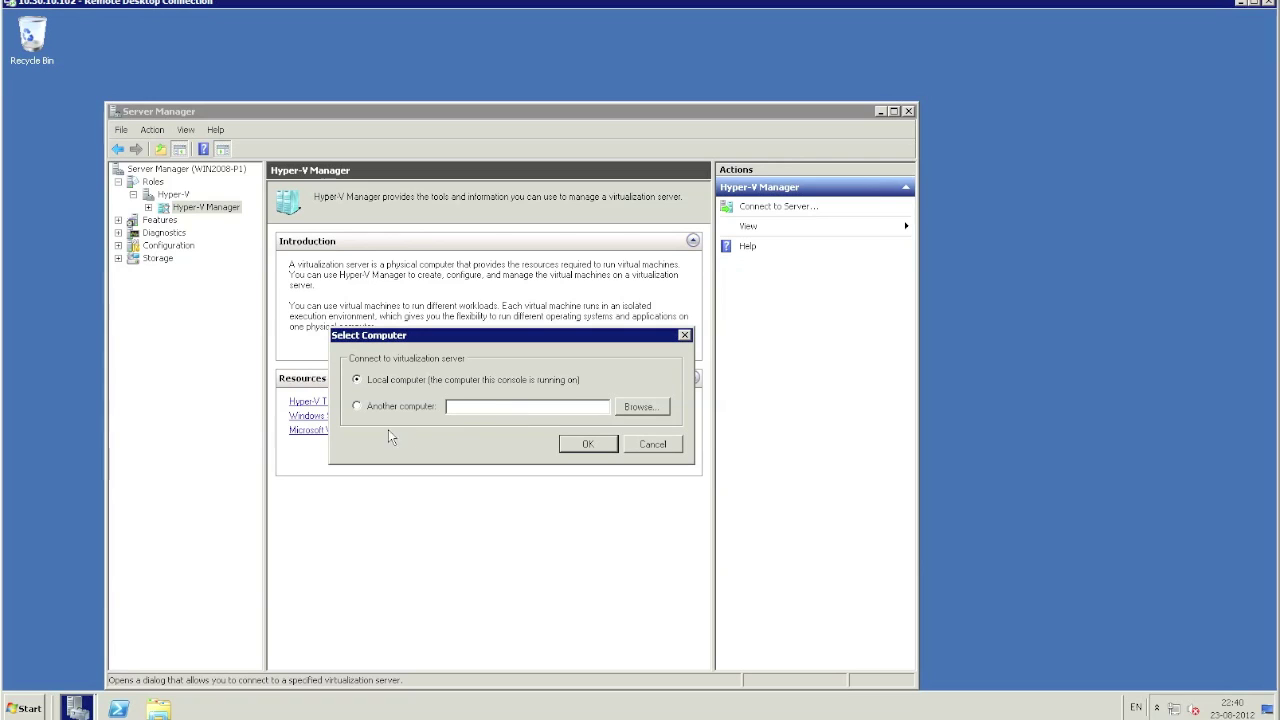
pyautogui.click(588, 445)
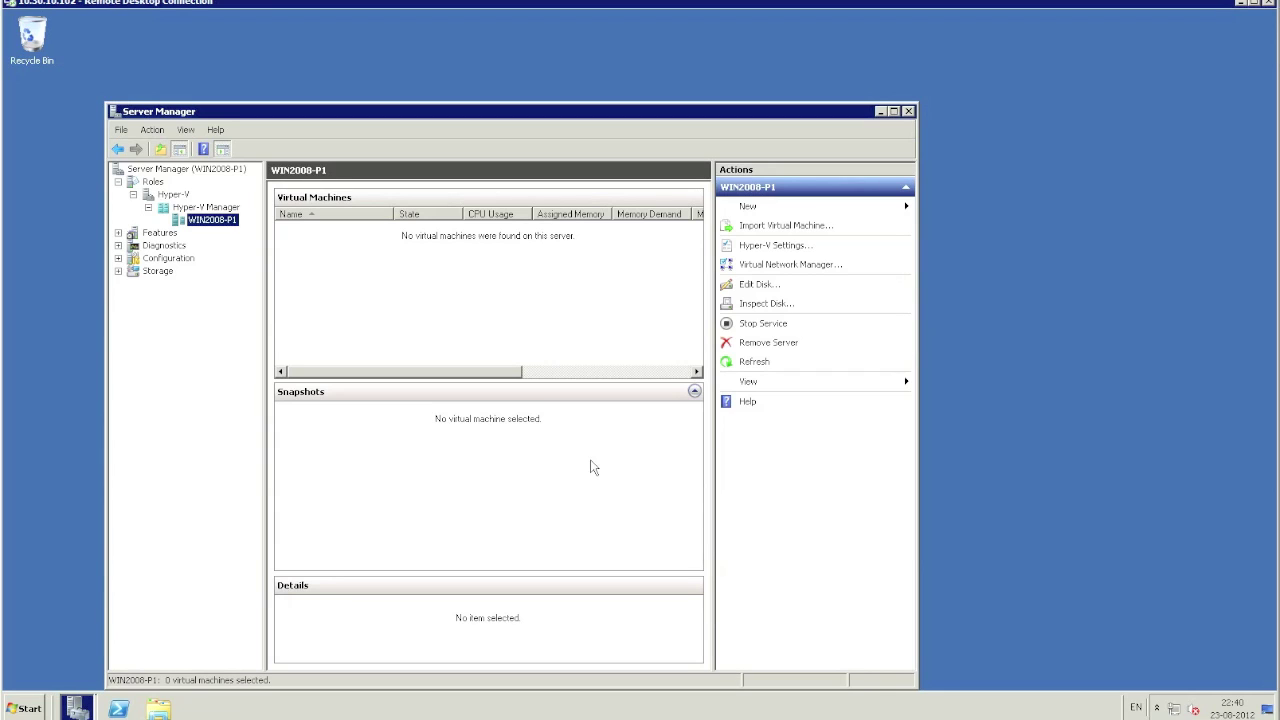
# Step: Create an external virtual network named External Network on the Intel(R) 82575EB Gigabit Network Connection adapter and apply the networking changes
pyautogui.click(787, 265)
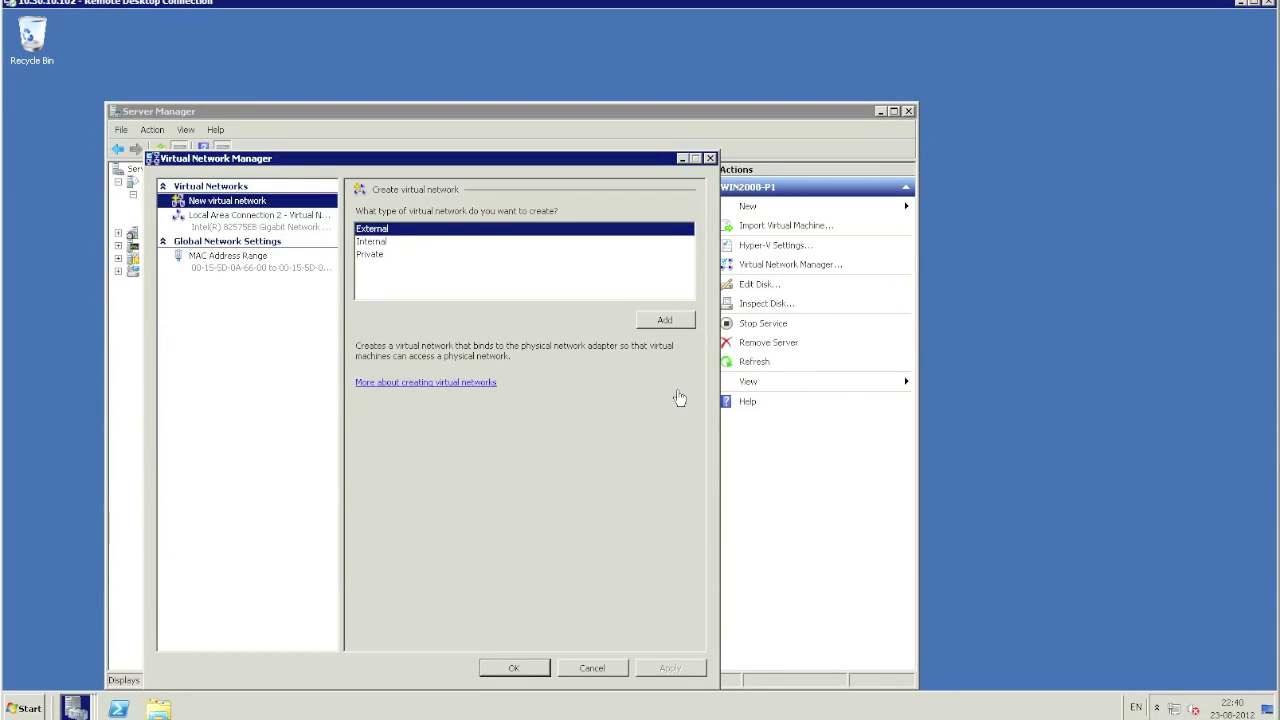
pyautogui.click(667, 321)
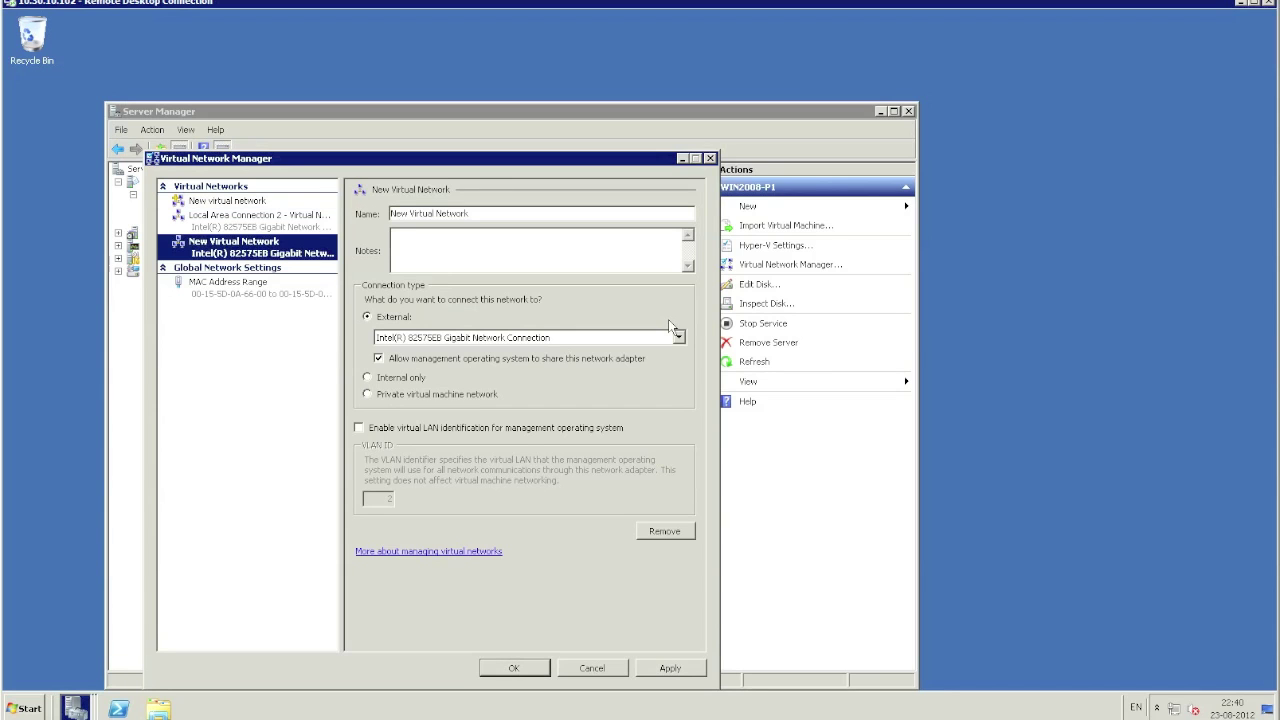
pyautogui.doubleClick(497, 213)
pyautogui.click(497, 213)
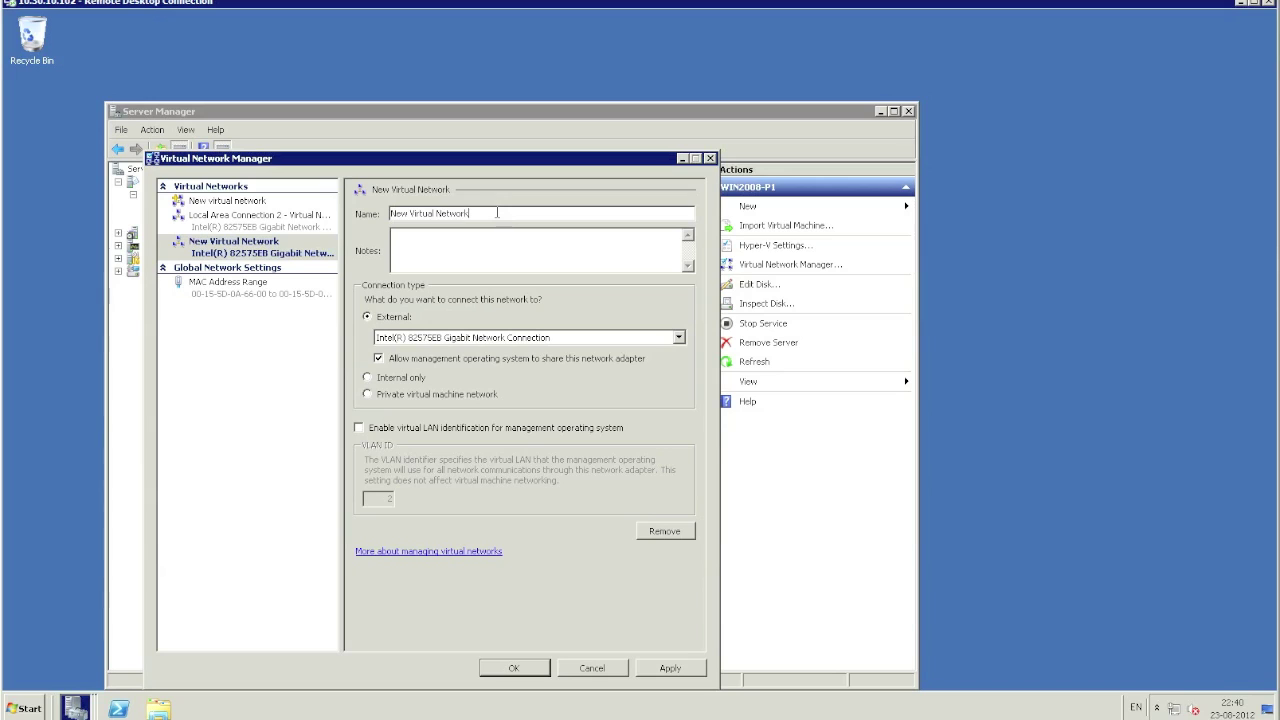
pyautogui.doubleClick(495, 213)
pyautogui.moveTo(495, 213); pyautogui.dragTo(370, 209)
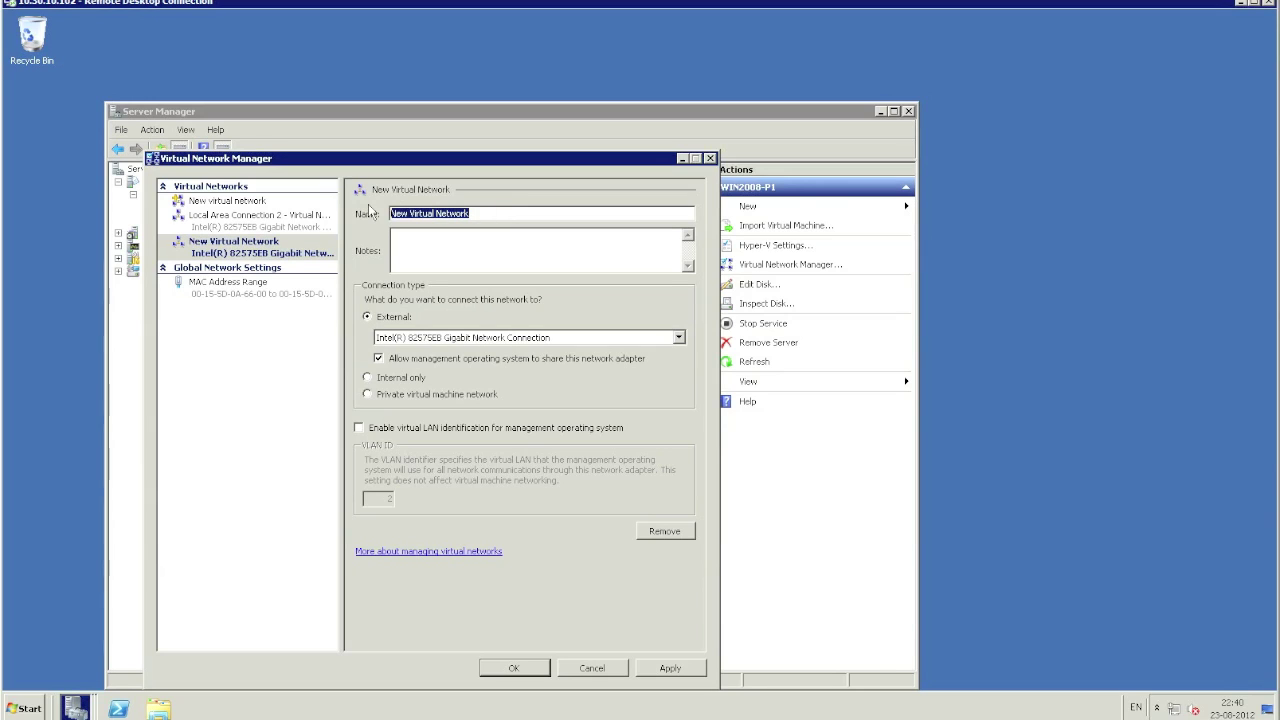
pyautogui.click(477, 215)
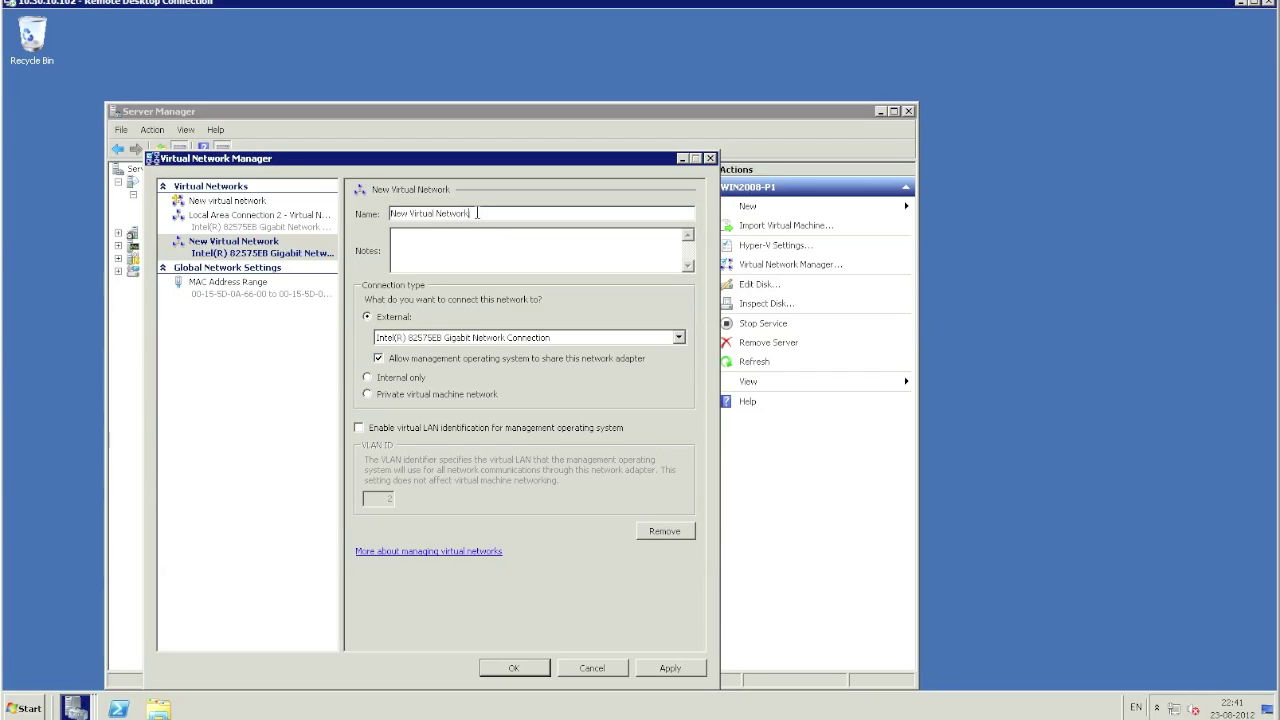
pyautogui.press('BackSpace')
pyautogui.press('BackSpace')
pyautogui.press('BackSpace')
pyautogui.press('BackSpace')
pyautogui.press('BackSpace')
pyautogui.press('BackSpace')
pyautogui.press('BackSpace')
pyautogui.press('BackSpace')
pyautogui.press('BackSpace')
pyautogui.press('BackSpace')
pyautogui.press('BackSpace')
pyautogui.press('BackSpace')
pyautogui.press('BackSpace')
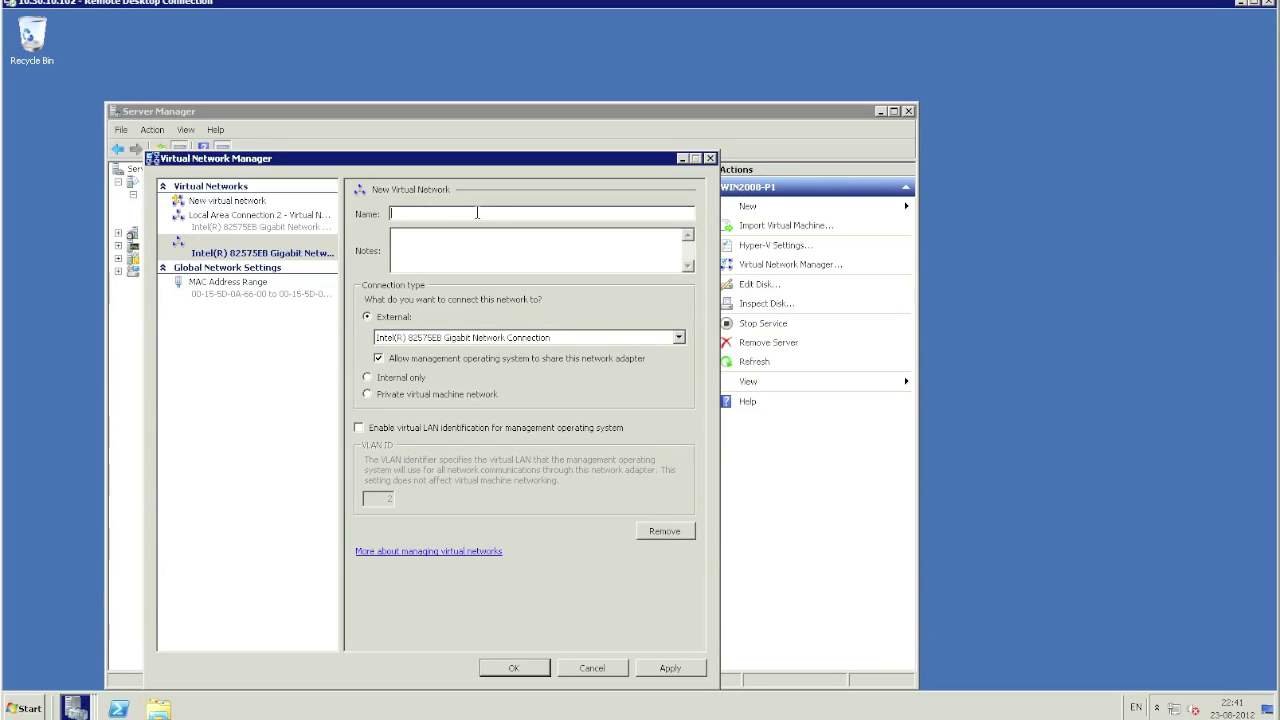
pyautogui.write('Extern')
pyautogui.write('al Network')
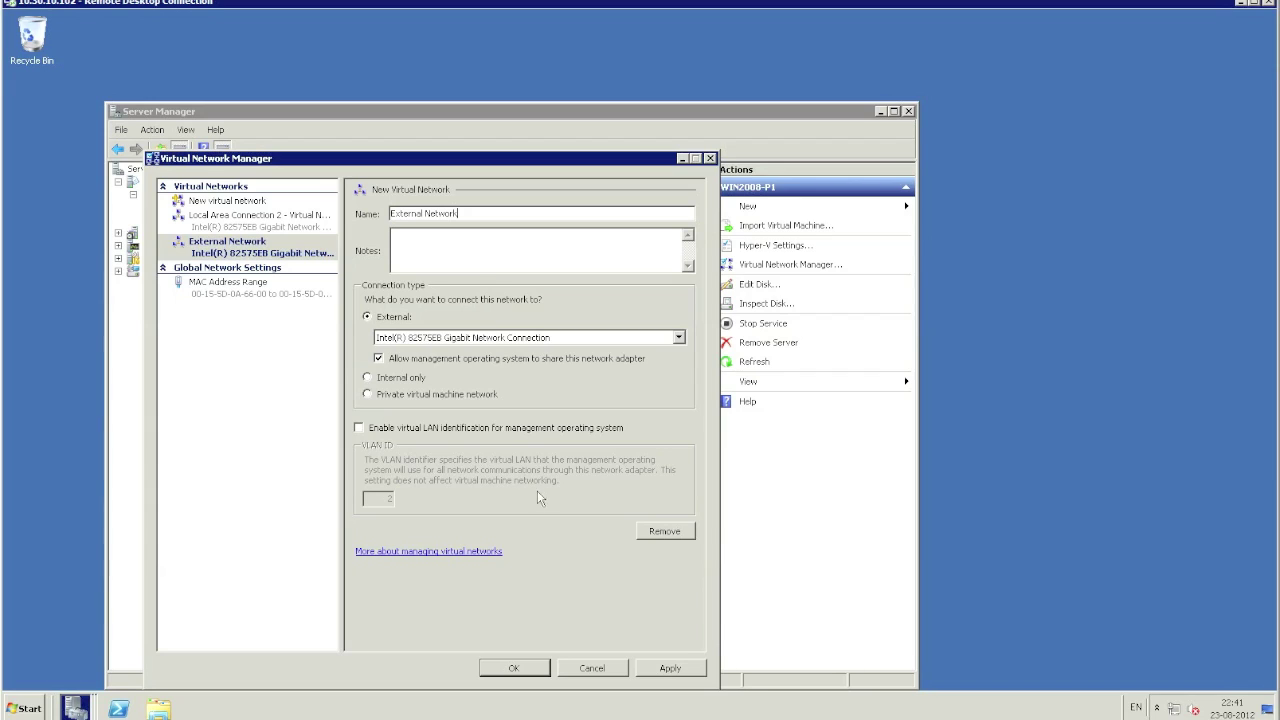
pyautogui.click(506, 670)
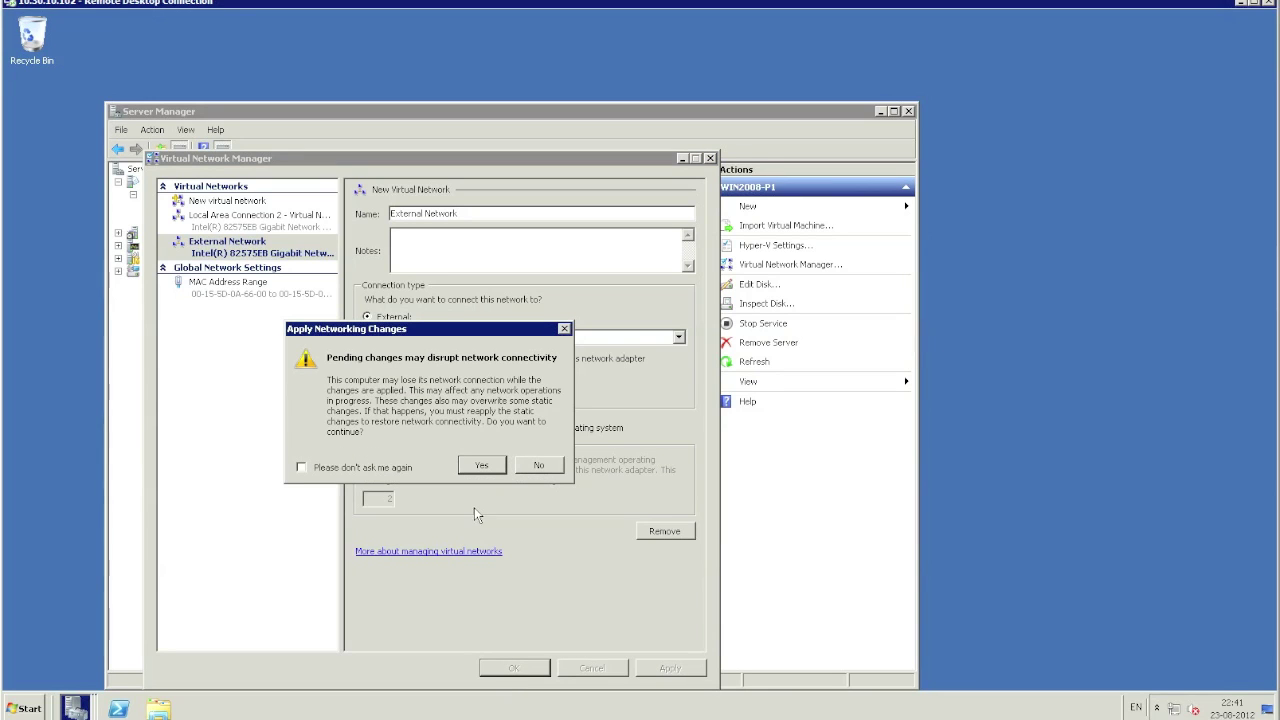
pyautogui.click(488, 468)
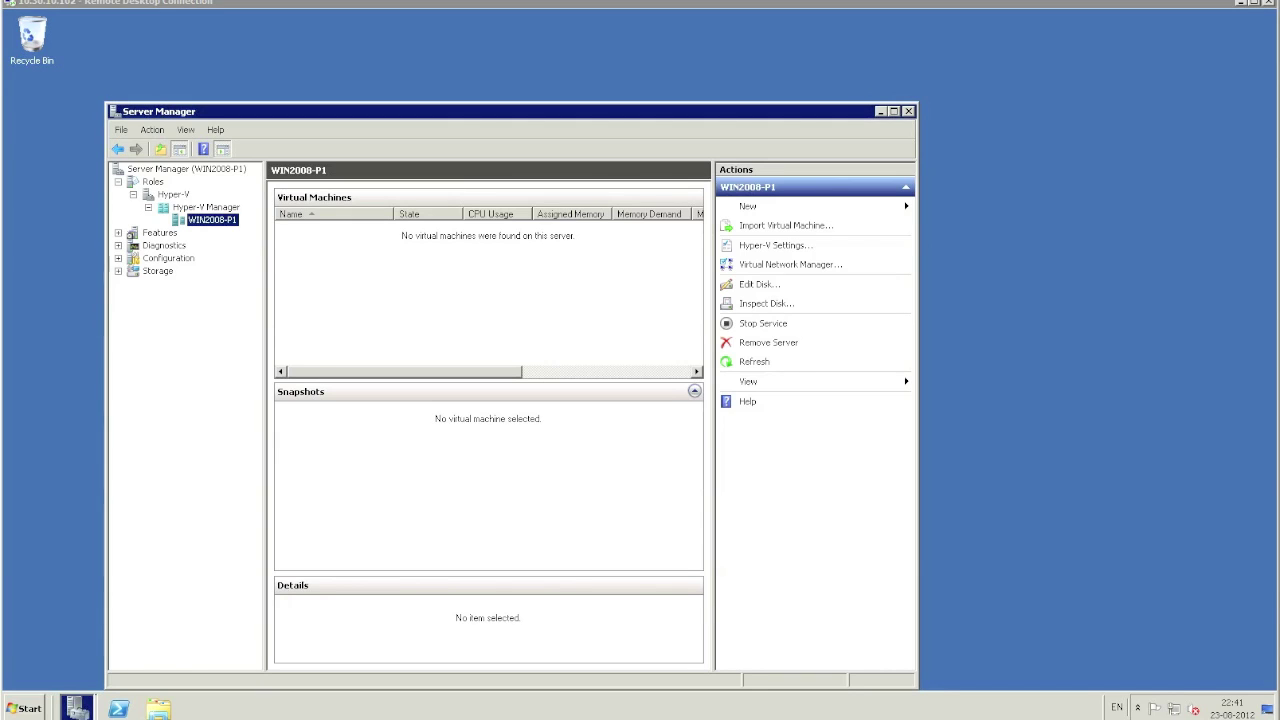
# Step: Turn off Windows Firewall for the domain, home or work and public networks, and close the firewall settings and Server Manager
pyautogui.click(162, 170)
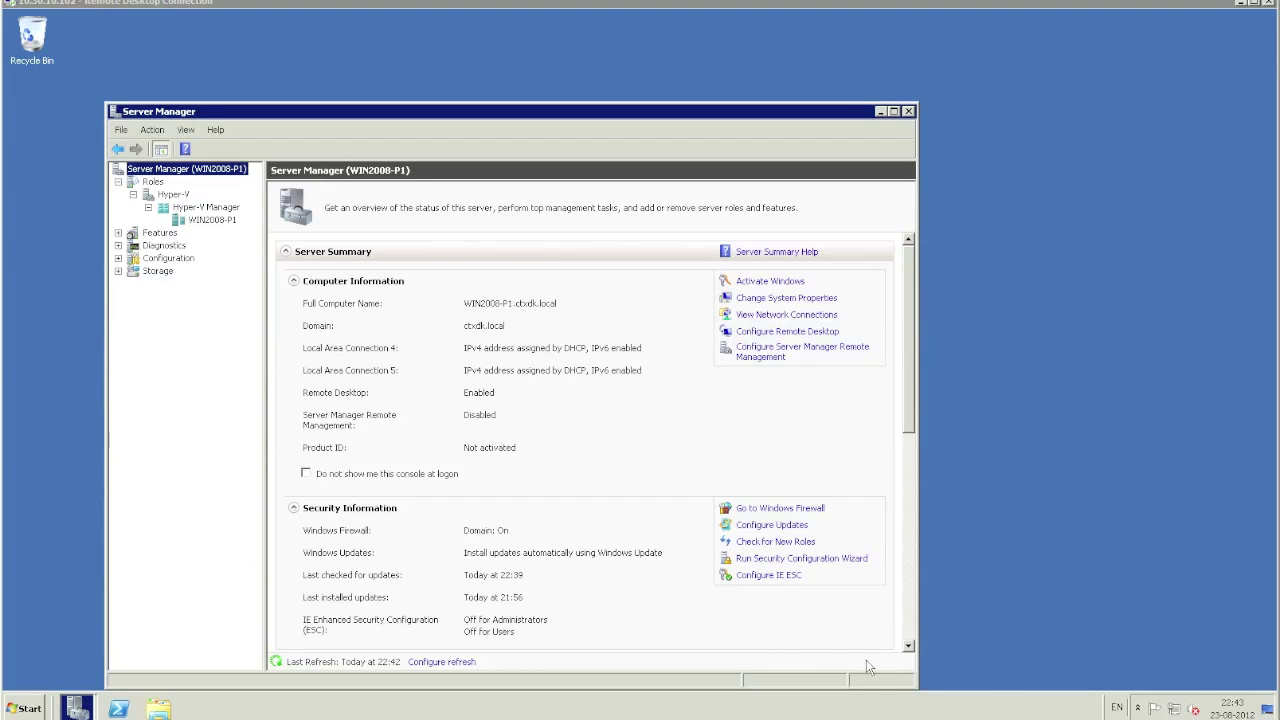
pyautogui.press('super')
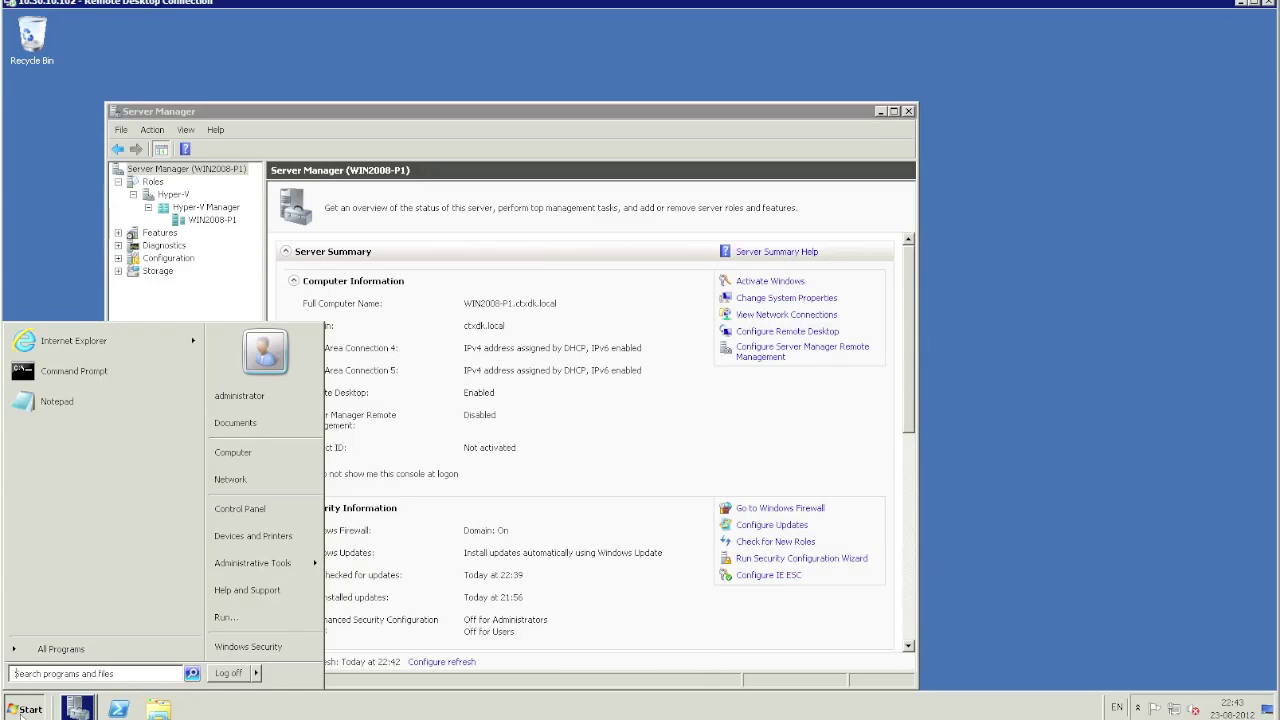
pyautogui.write('firewall')
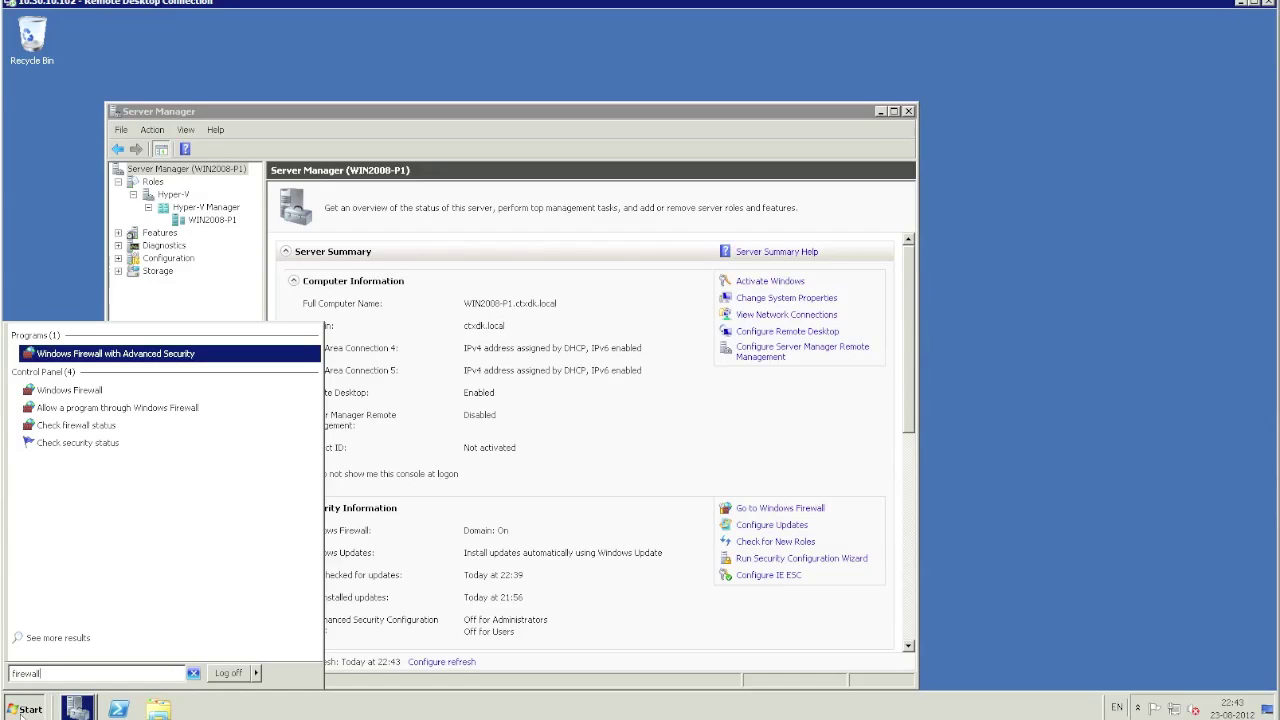
pyautogui.click(84, 425)
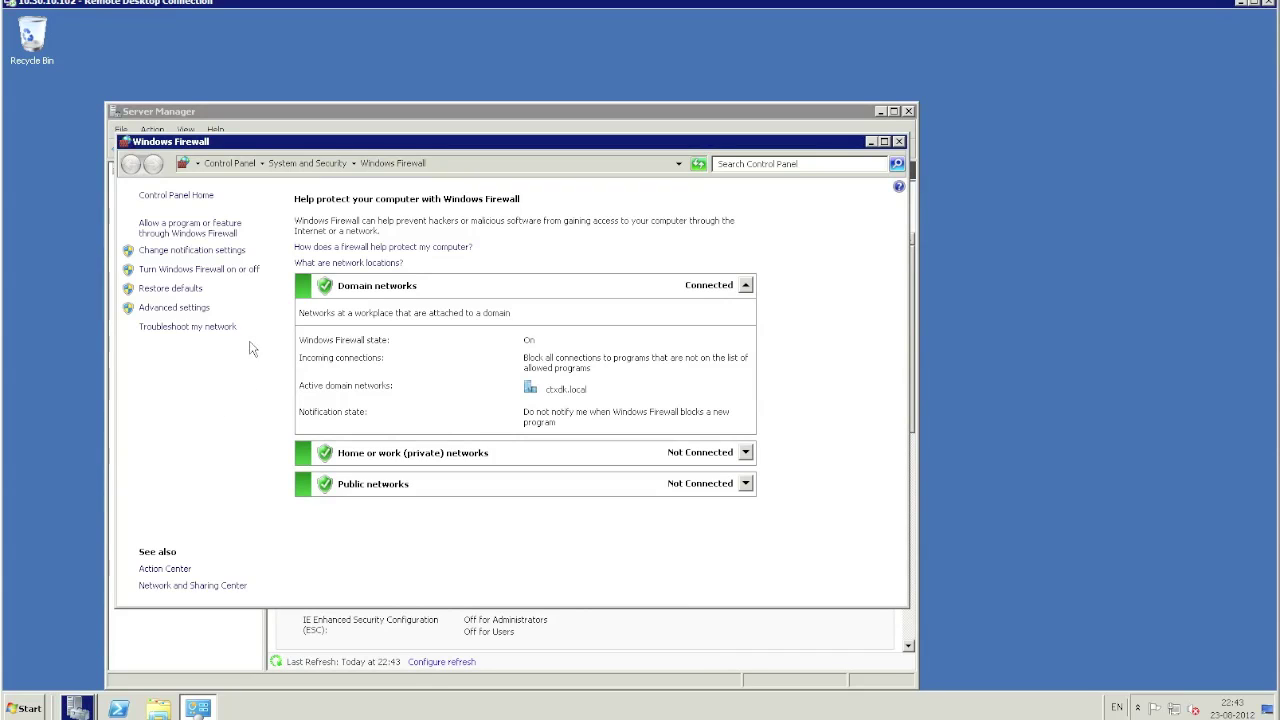
pyautogui.click(218, 270)
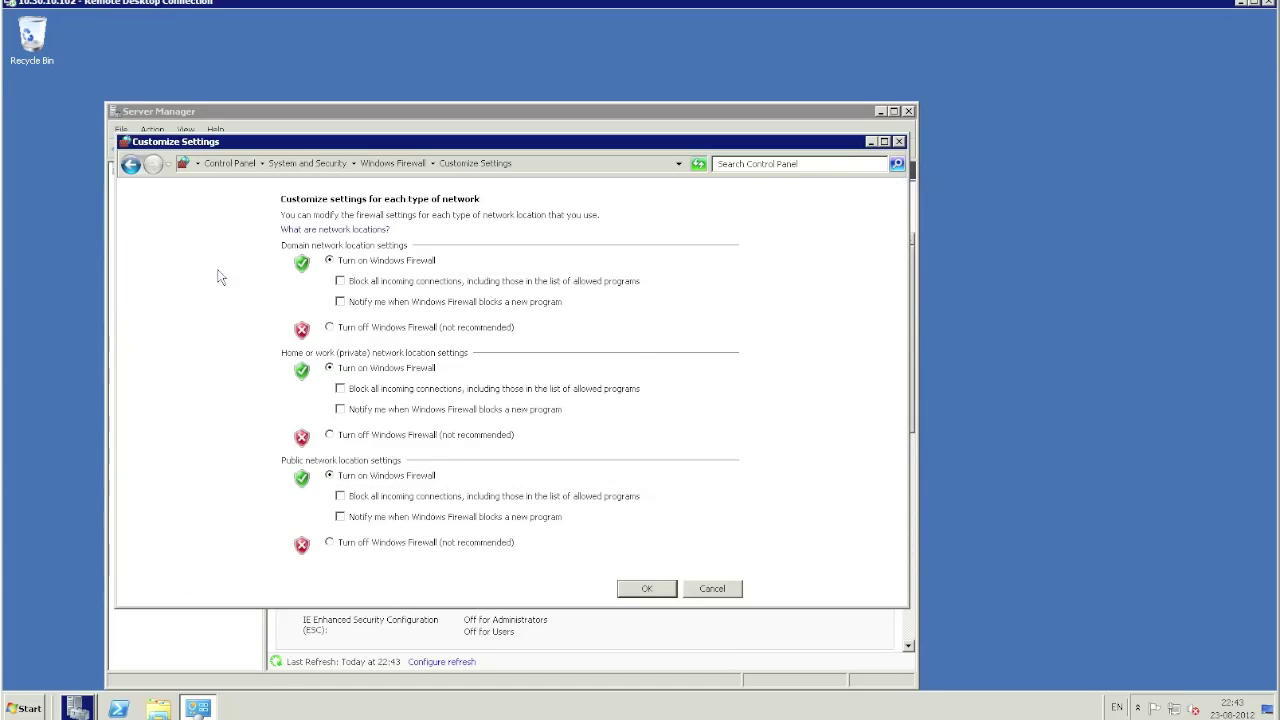
pyautogui.click(330, 327)
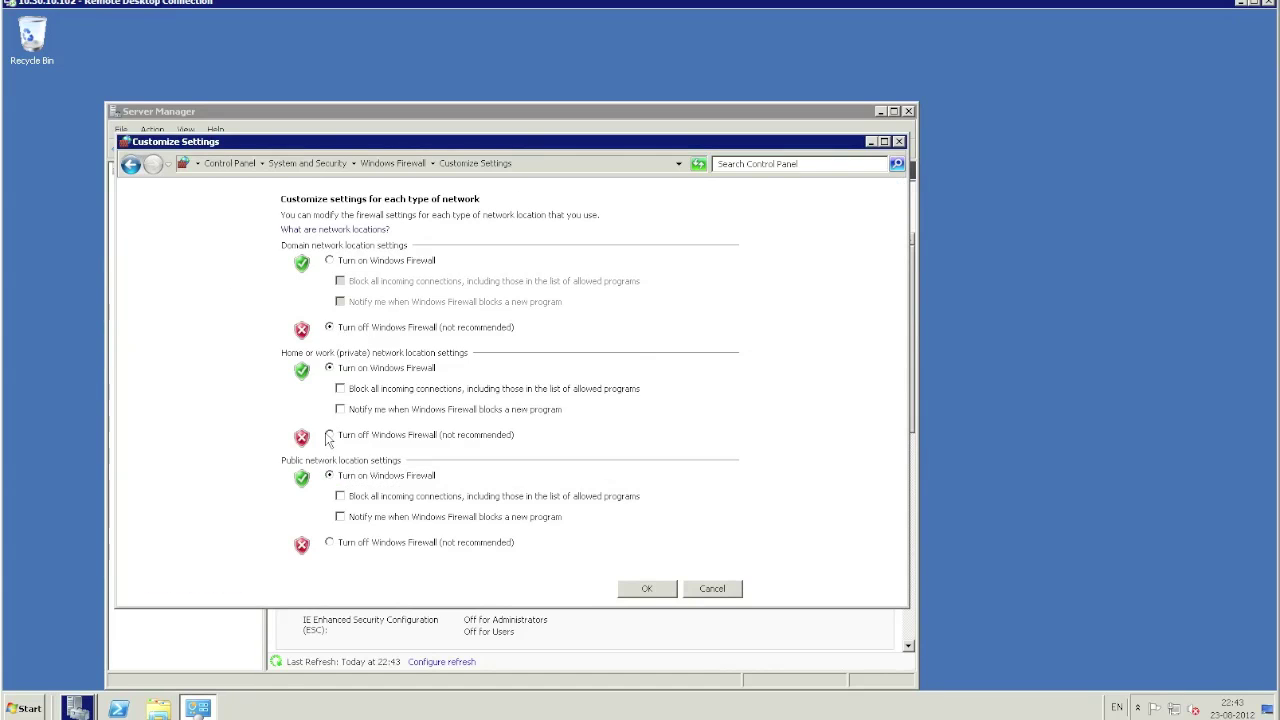
pyautogui.click(329, 435)
pyautogui.click(330, 542)
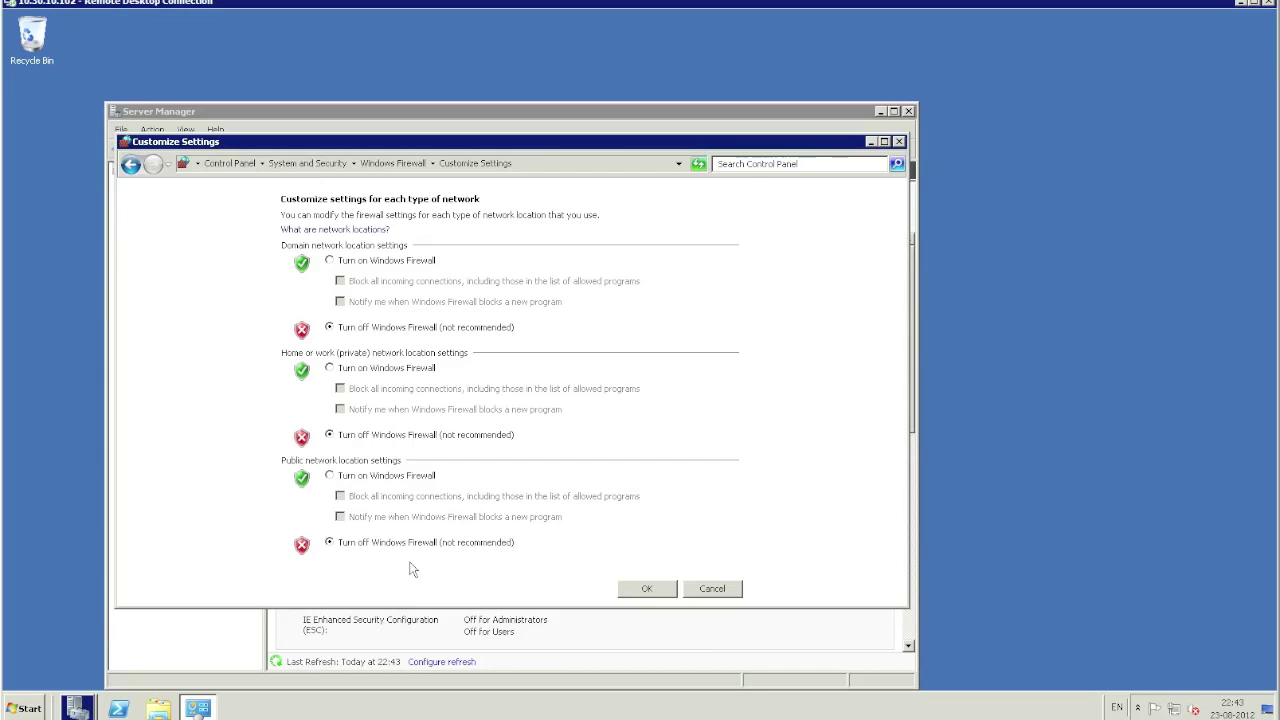
pyautogui.click(630, 592)
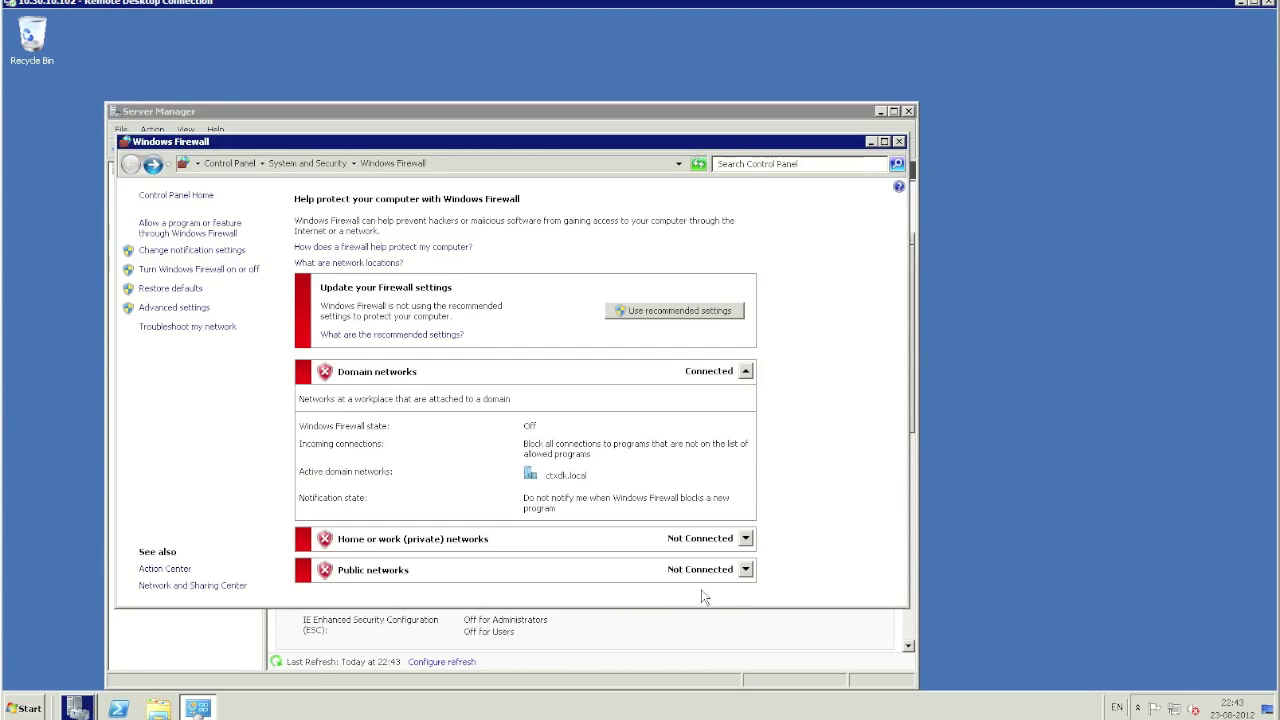
pyautogui.click(898, 142)
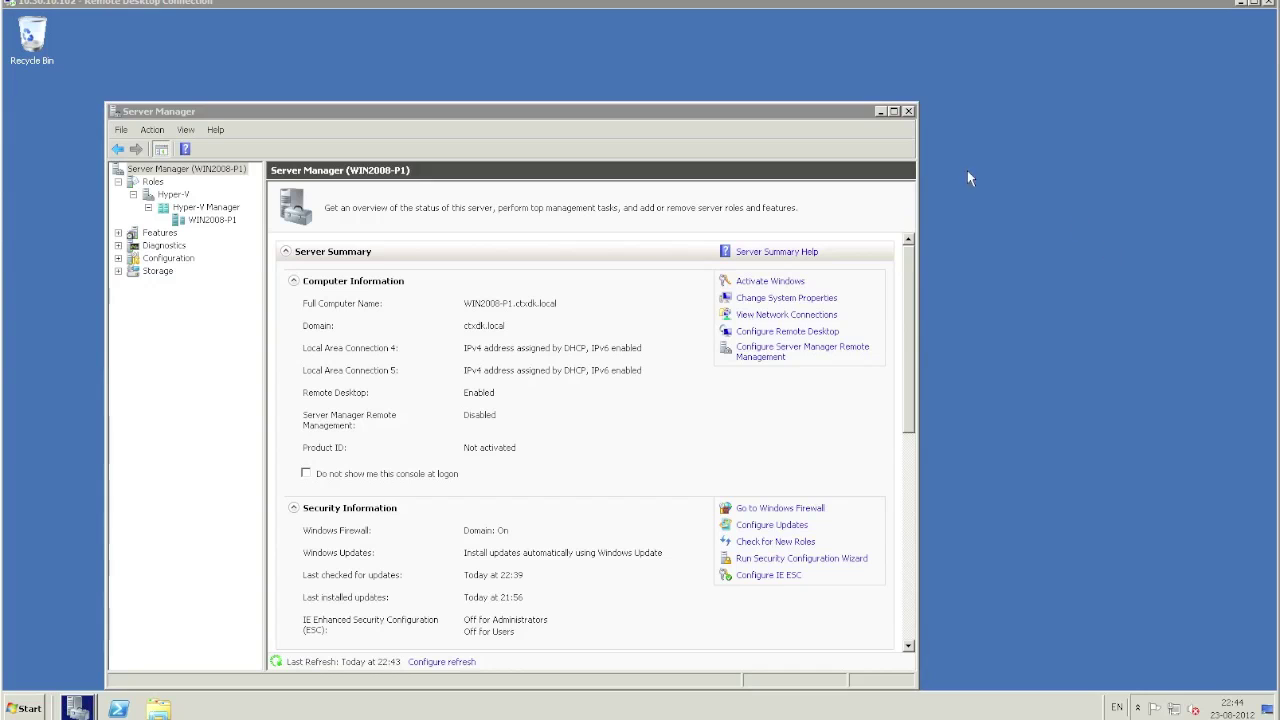
pyautogui.click(908, 111)
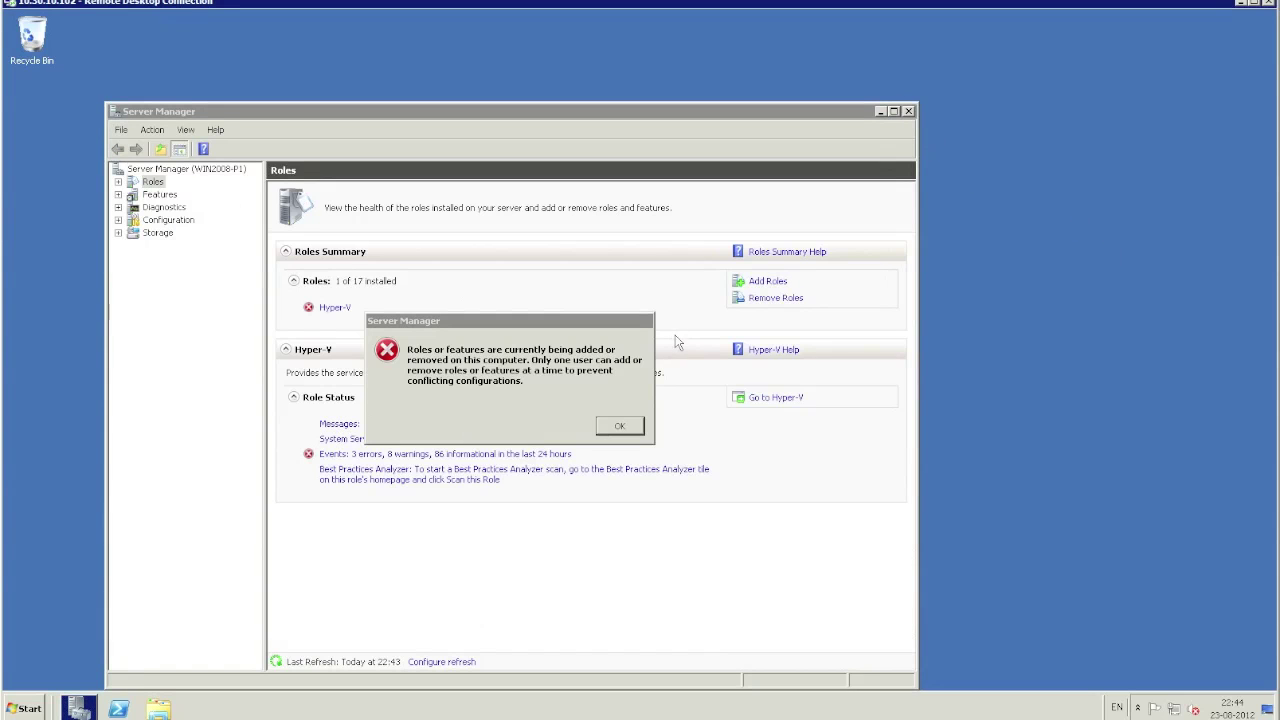
# Step: Dismiss the message about roles or features being added or removed and close Server Manager
pyautogui.click(627, 432)
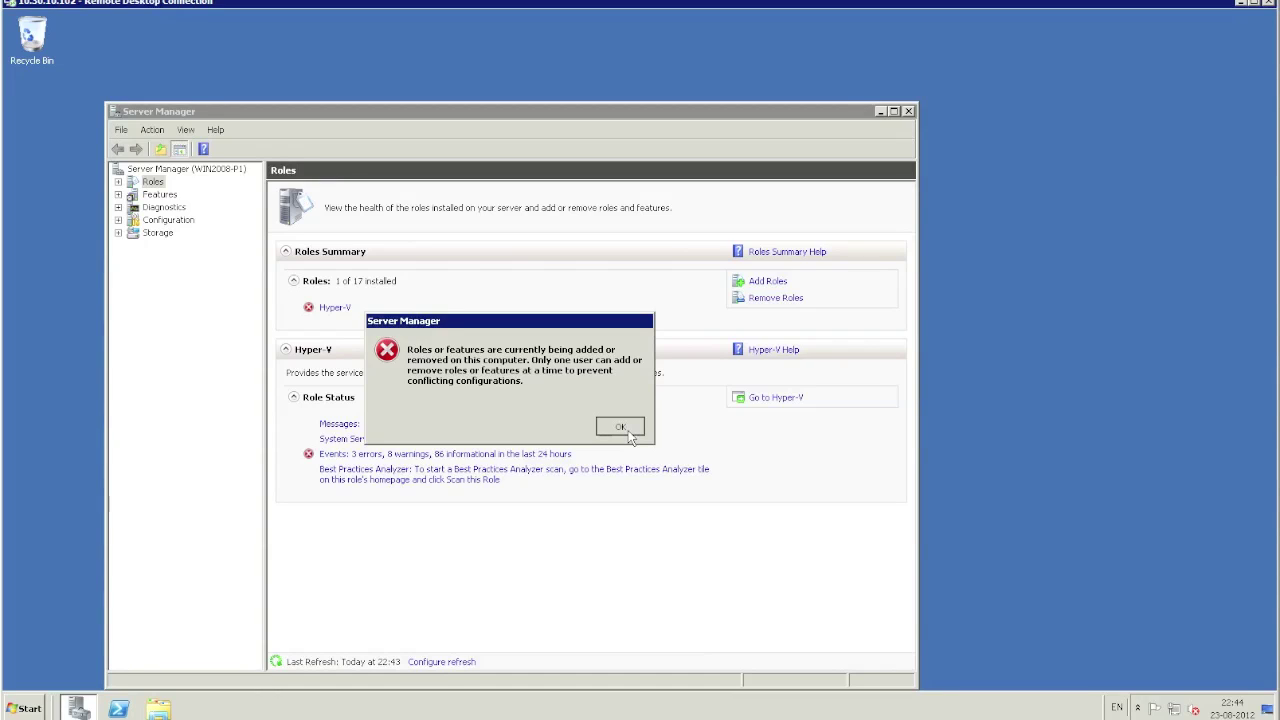
pyautogui.click(620, 427)
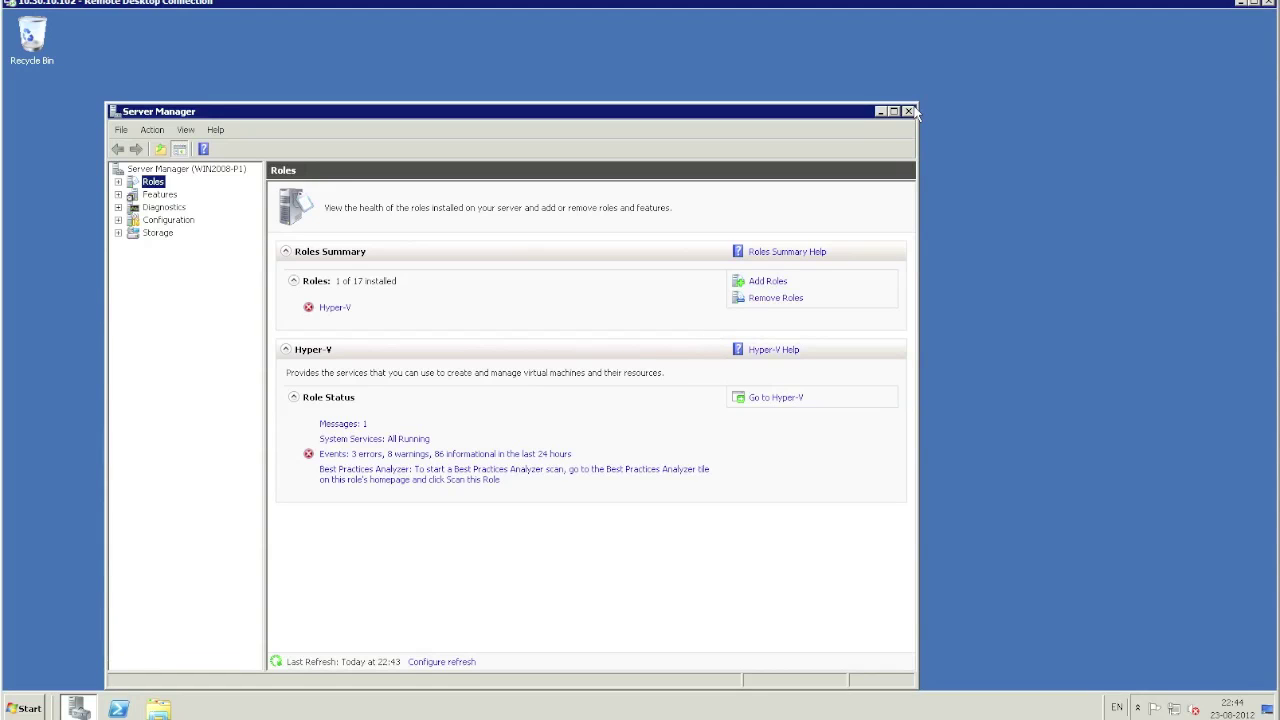
pyautogui.click(909, 112)
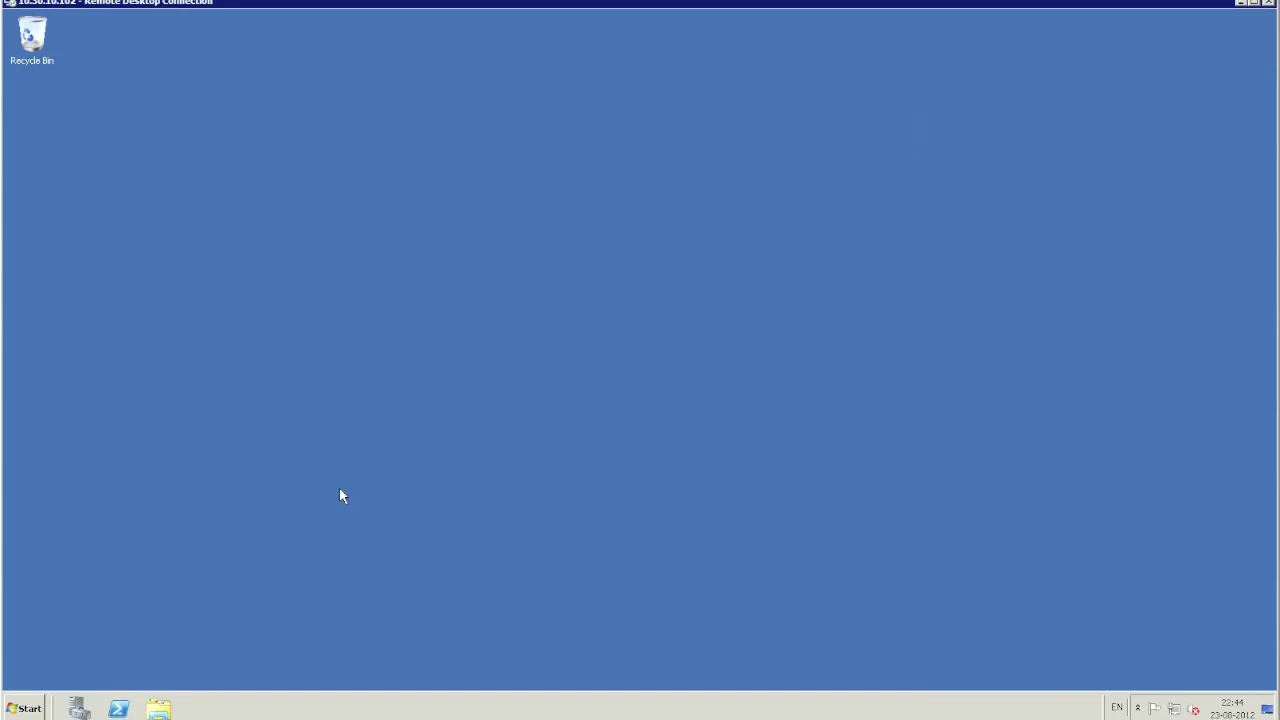
# Step: Launch the xce-synchronizer-4.1.1 installer from Local Disk (C:)
pyautogui.click(28, 710)
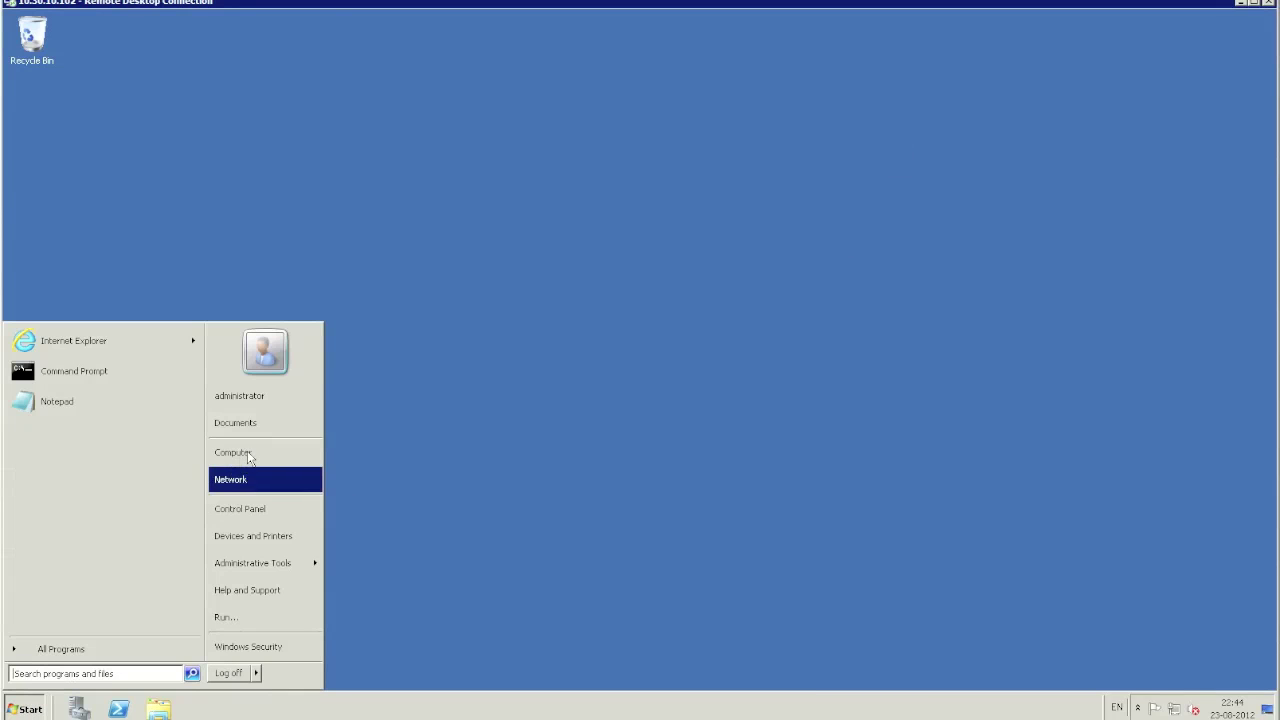
pyautogui.click(230, 449)
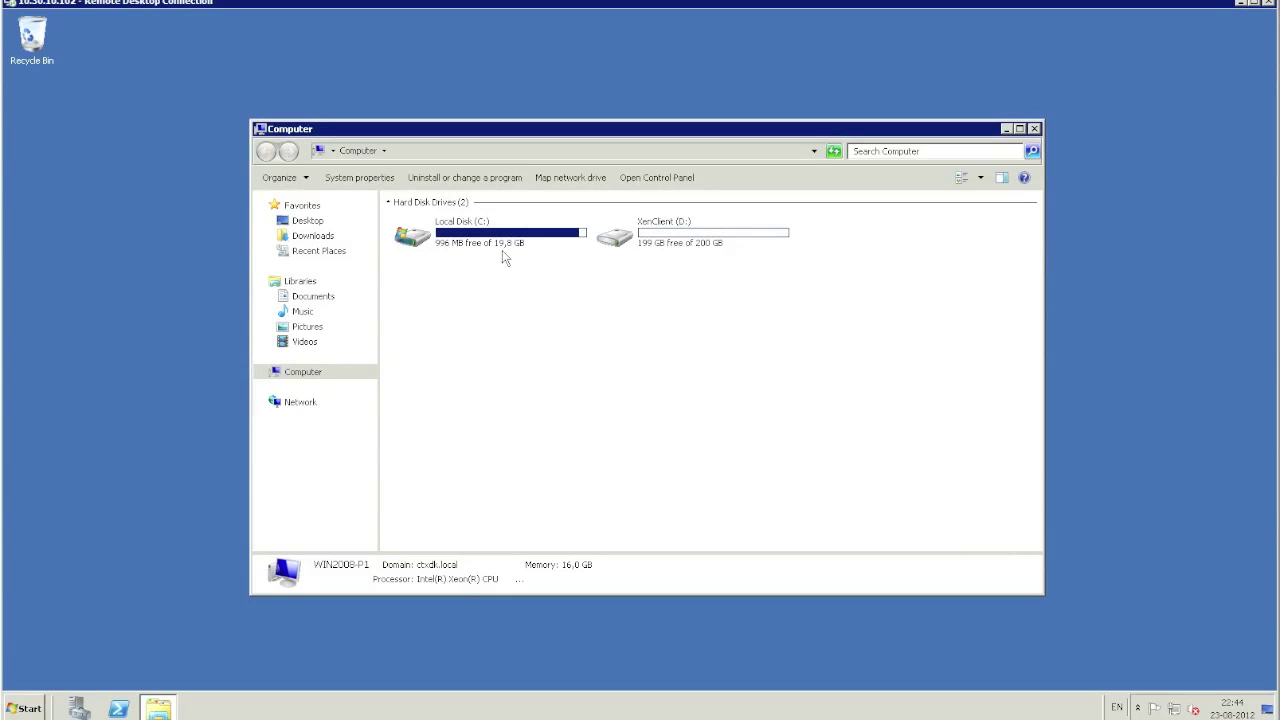
pyautogui.doubleClick(508, 245)
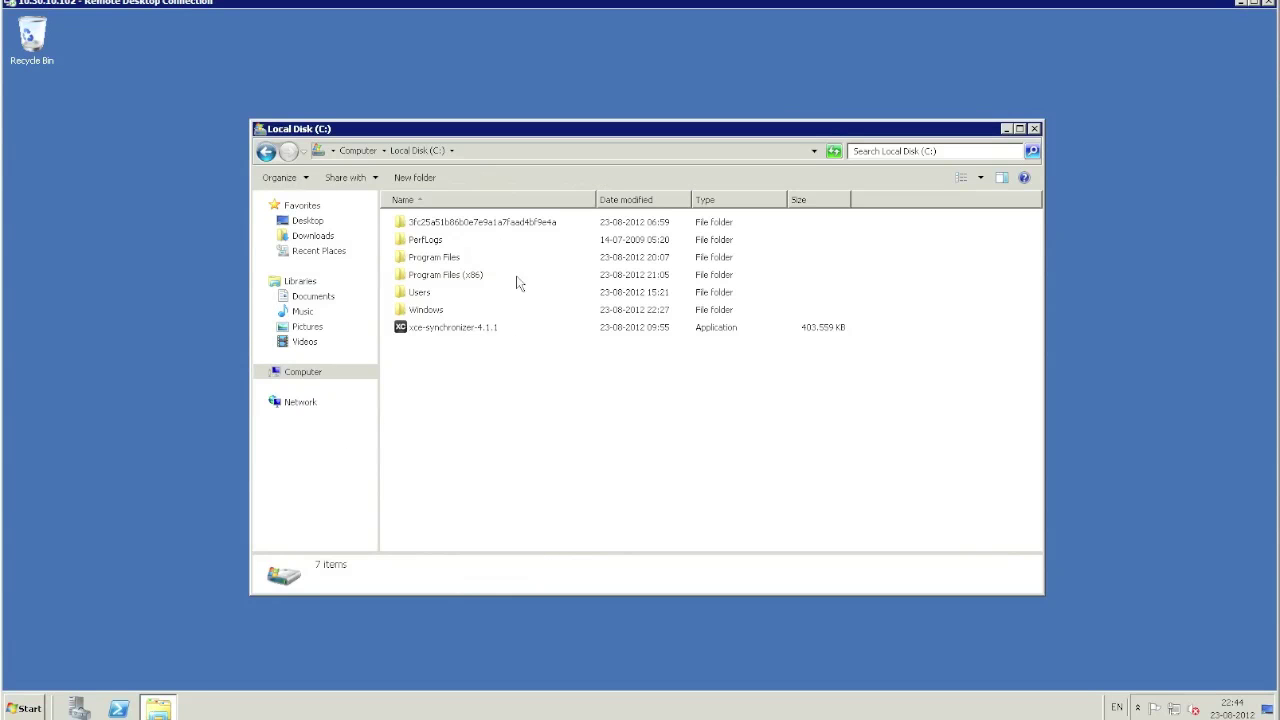
pyautogui.click(450, 332)
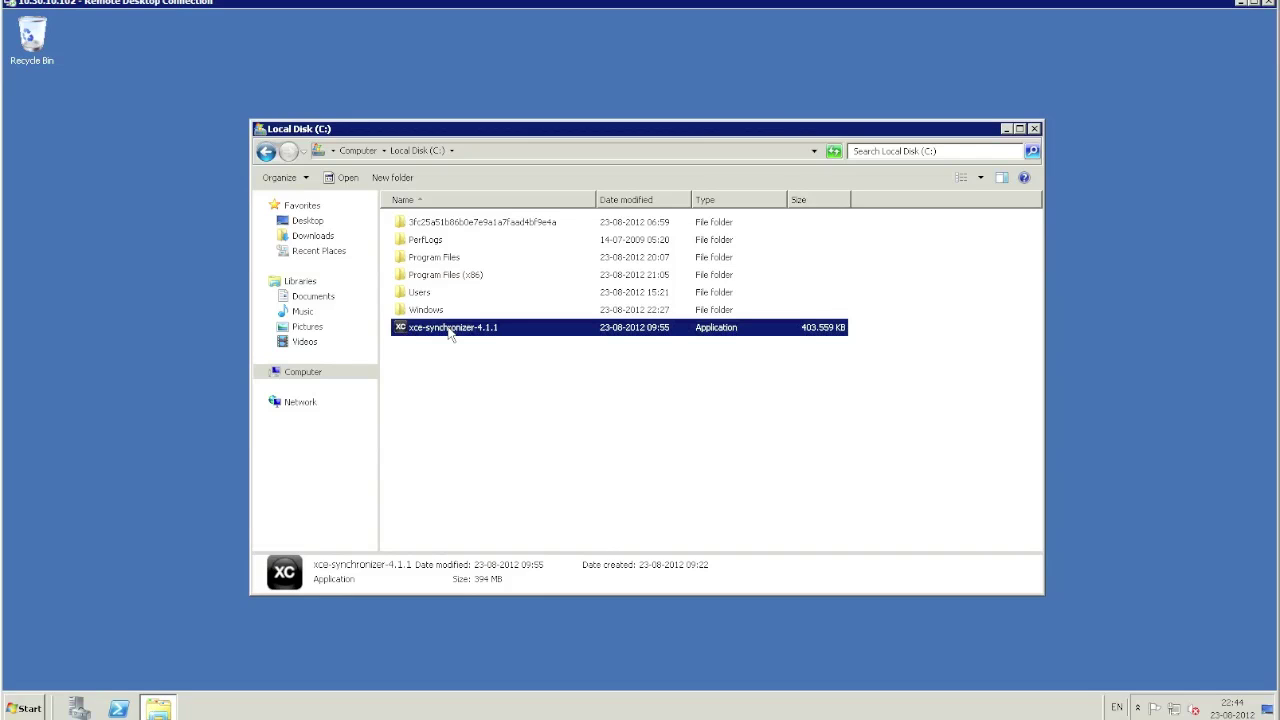
pyautogui.doubleClick(452, 333)
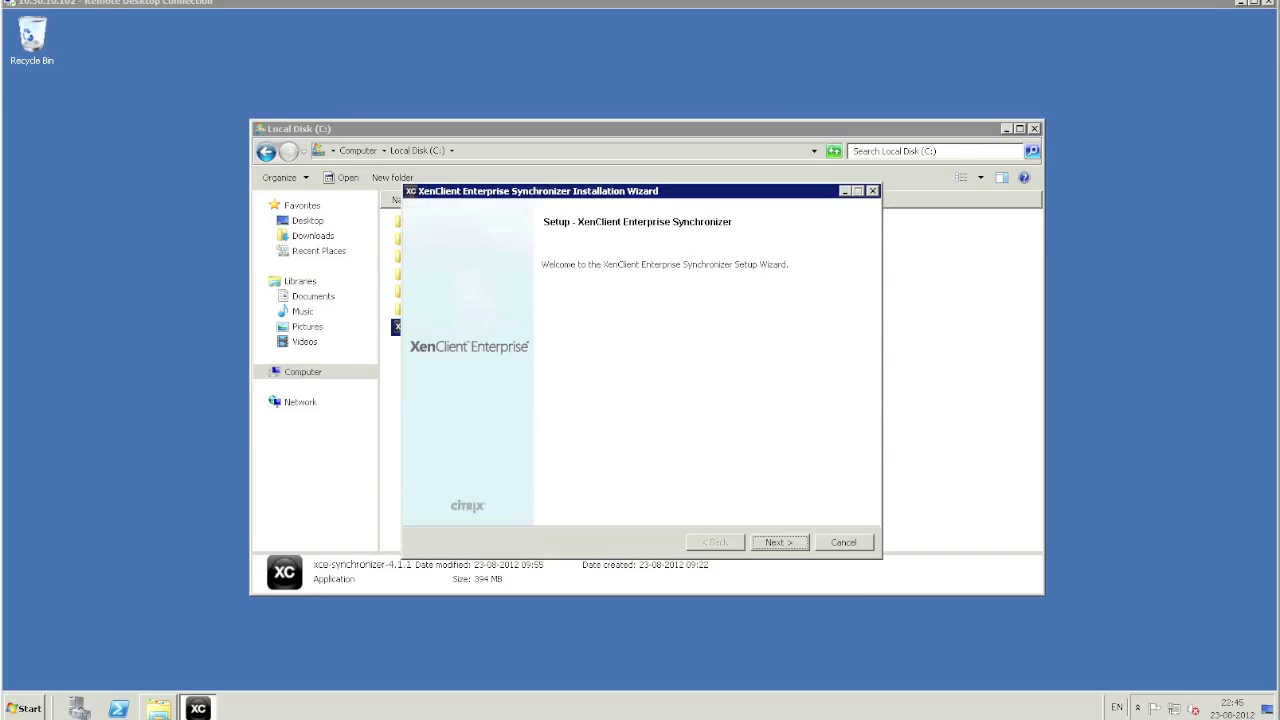
# Step: Begin the XenClient Enterprise Synchronizer setup and accept the license agreement
pyautogui.click(781, 543)
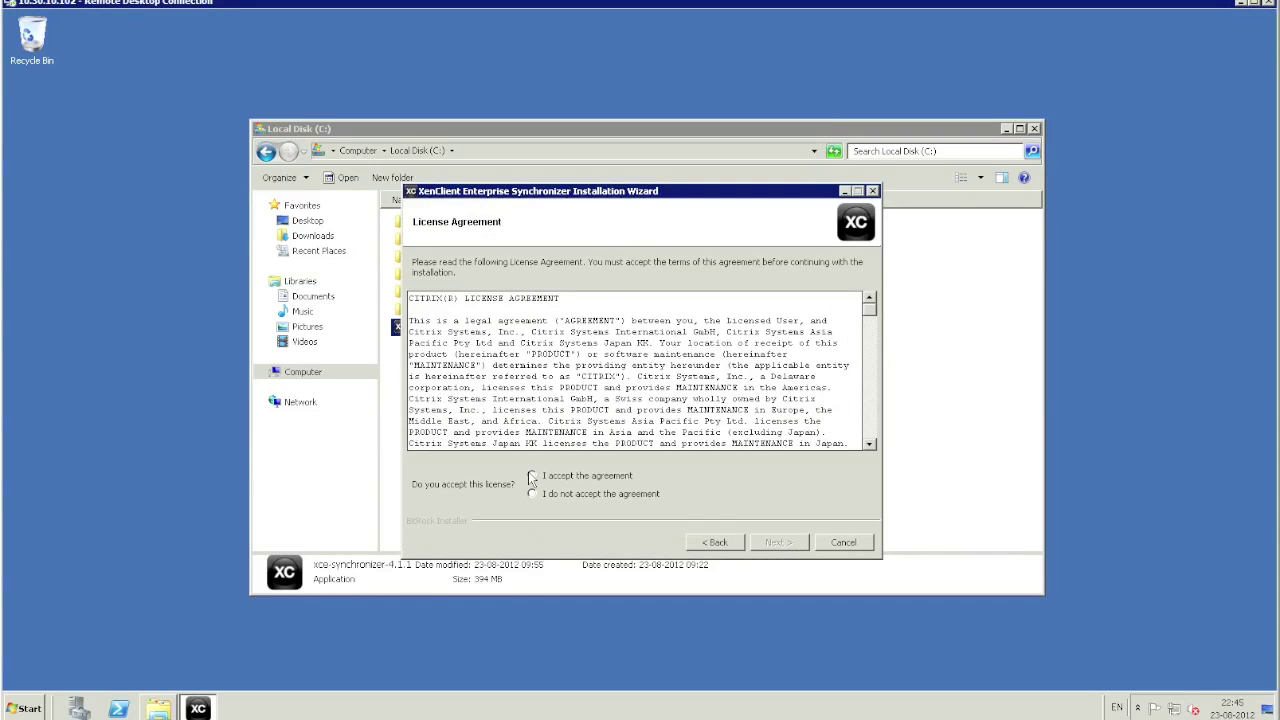
pyautogui.click(532, 476)
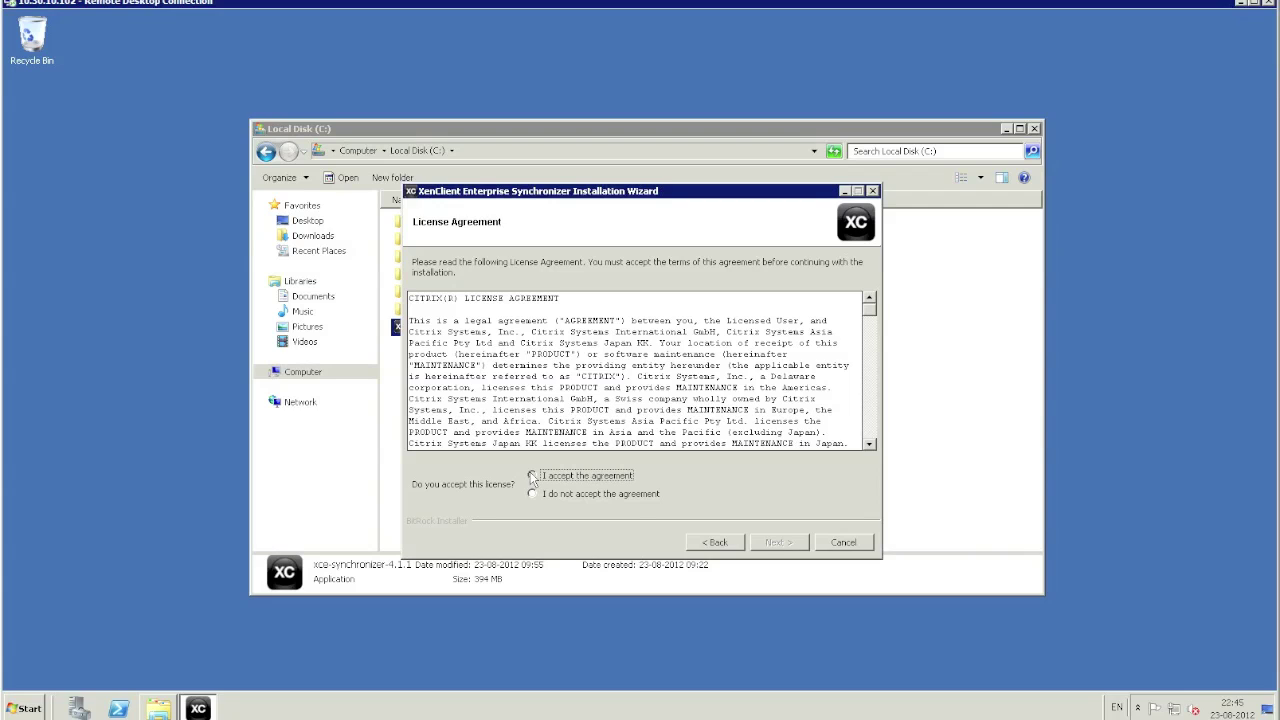
pyautogui.click(780, 543)
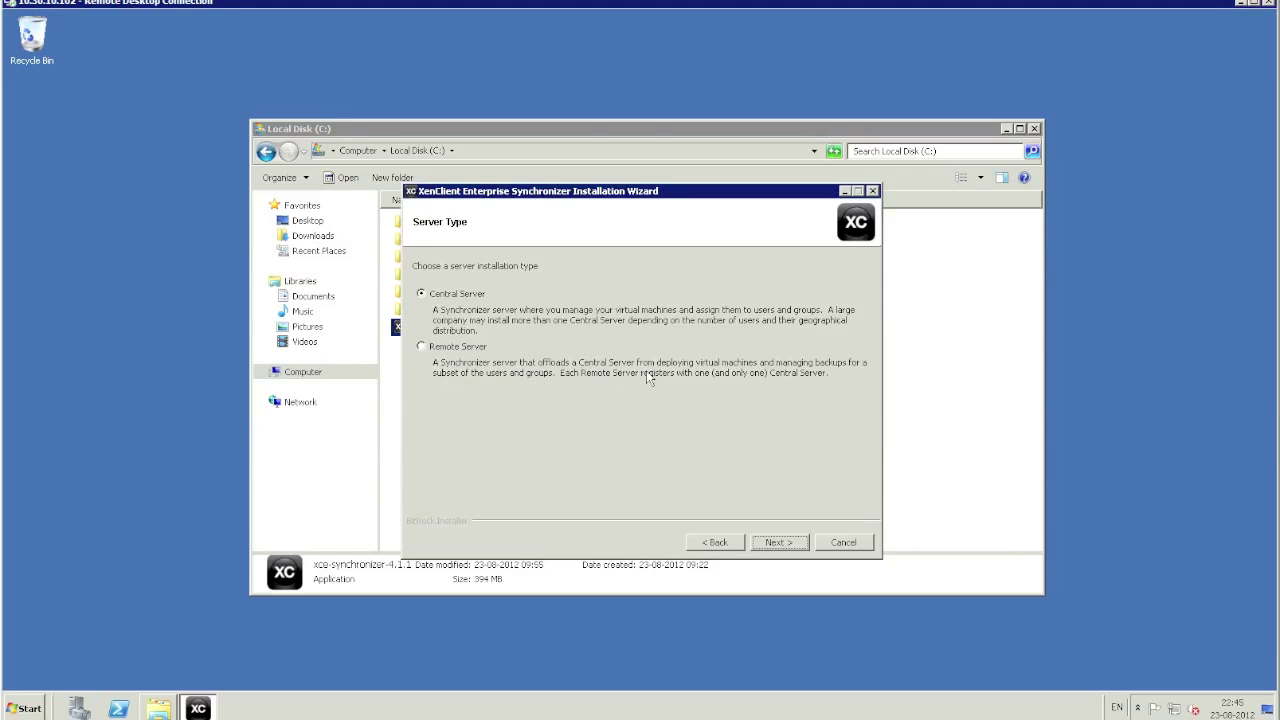
# Step: Keep Central Server as the server installation type and name the server Sync0
pyautogui.click(780, 542)
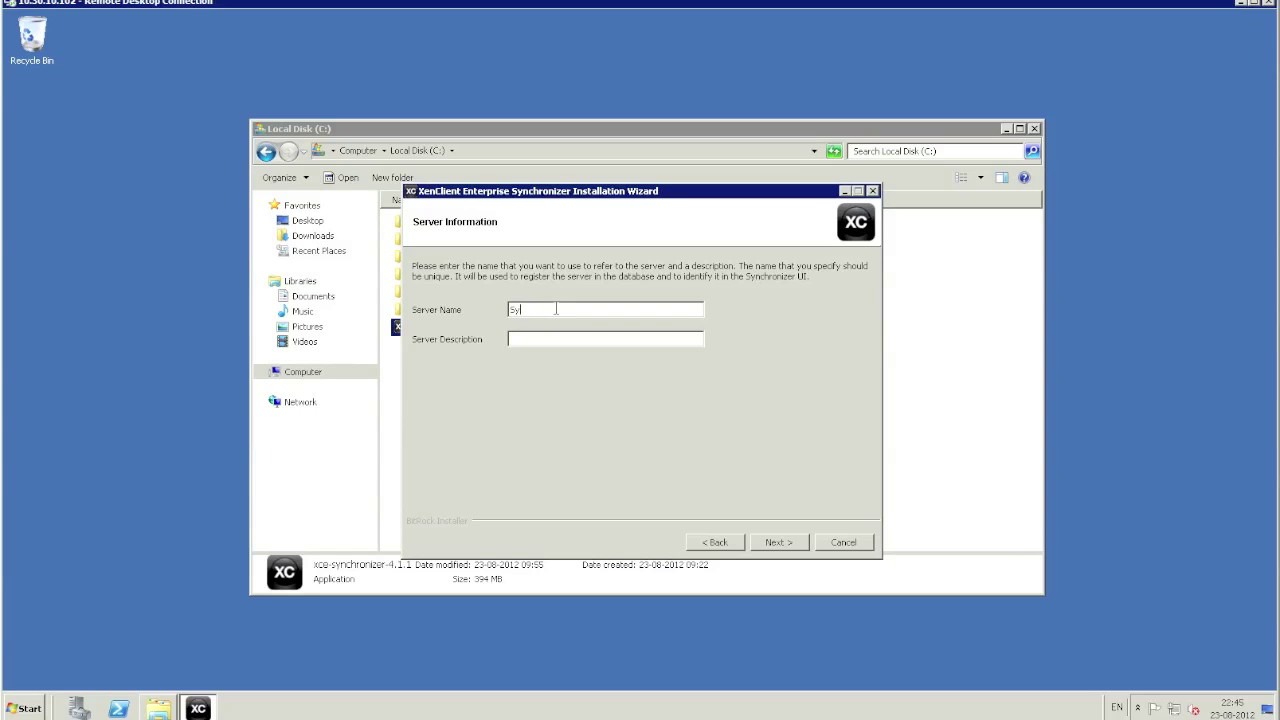
pyautogui.write('Sync0')
pyautogui.click(777, 548)
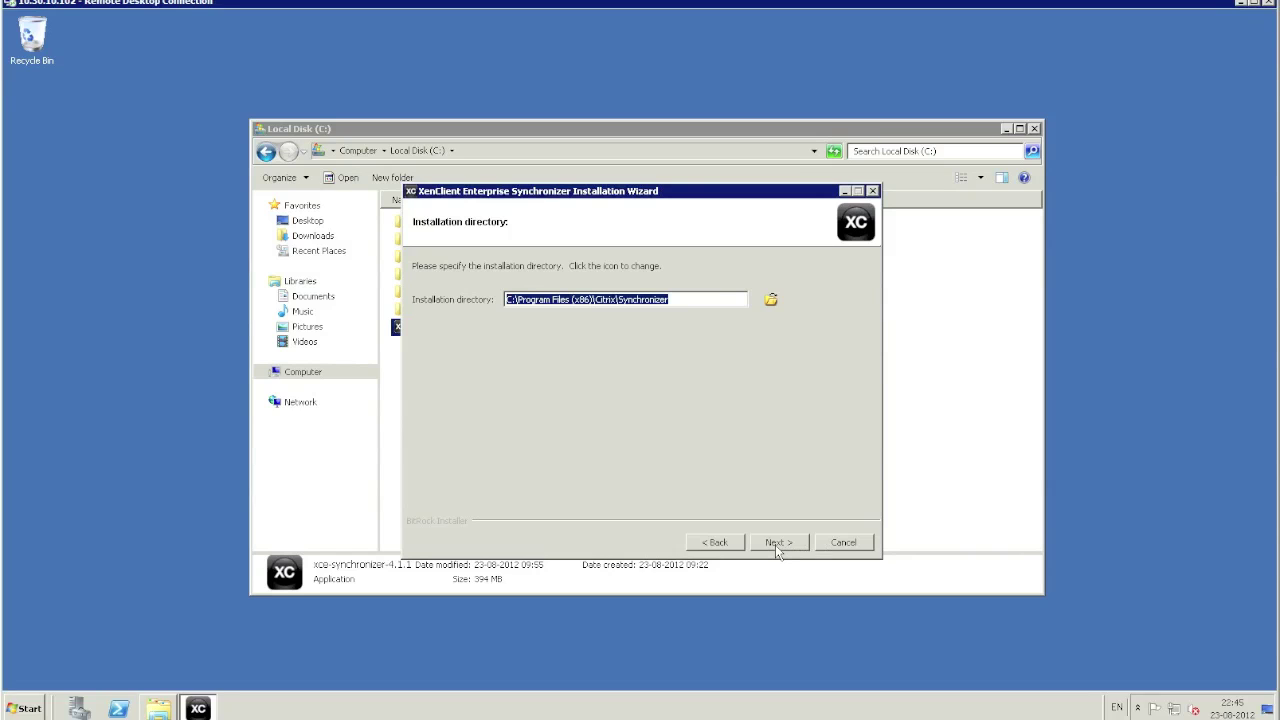
# Step: Check the available disk drives and set the installation directory to D:\Program Files (x86)\Citrix\Synchronizer
pyautogui.click(24, 708)
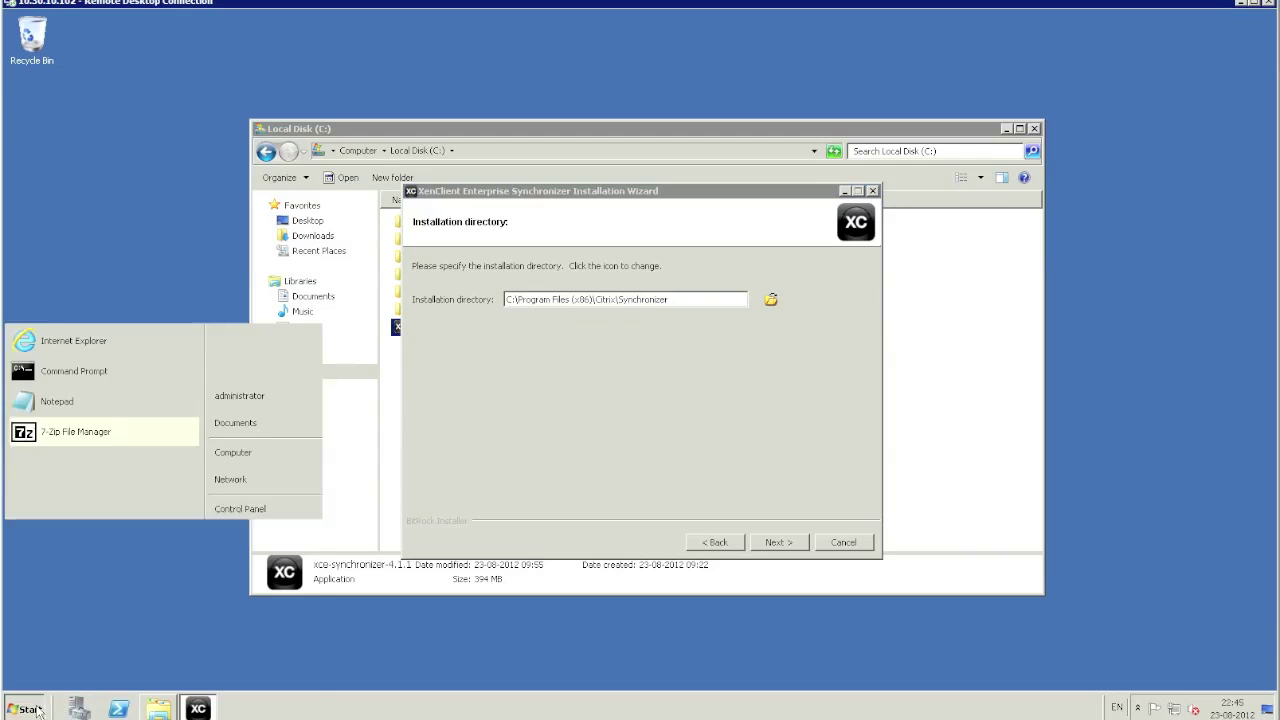
pyautogui.click(233, 452)
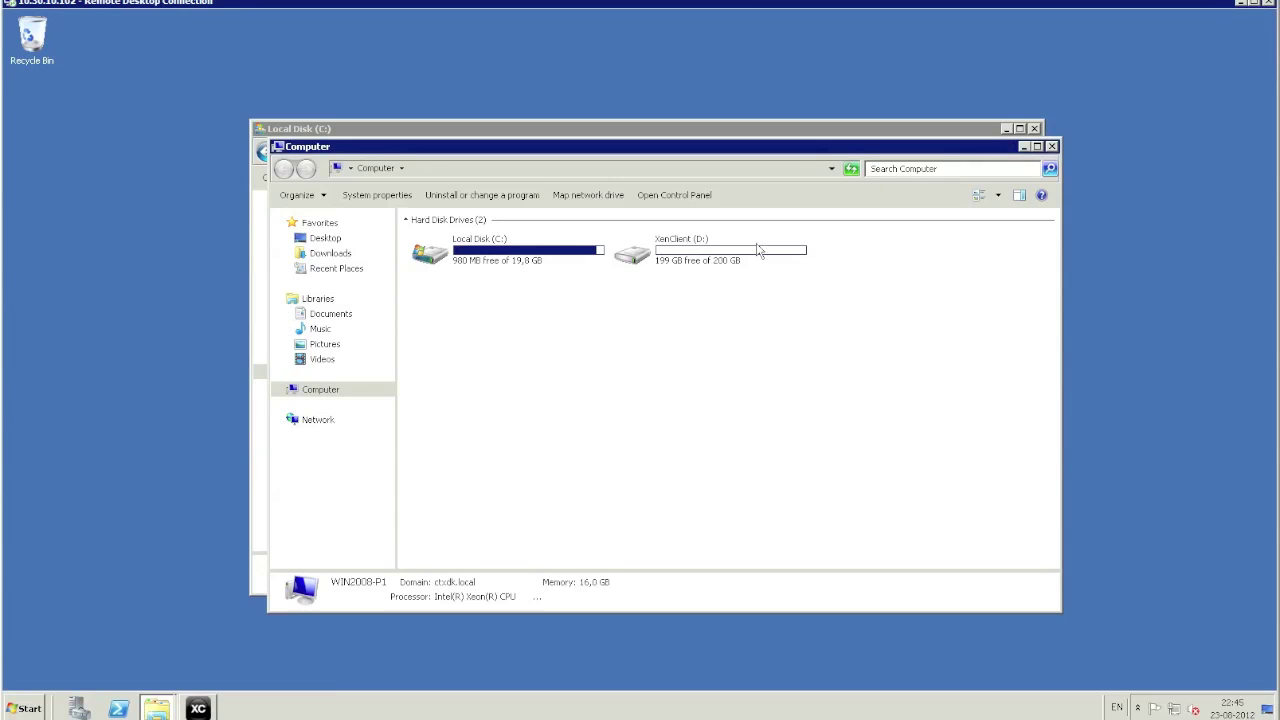
pyautogui.click(1053, 147)
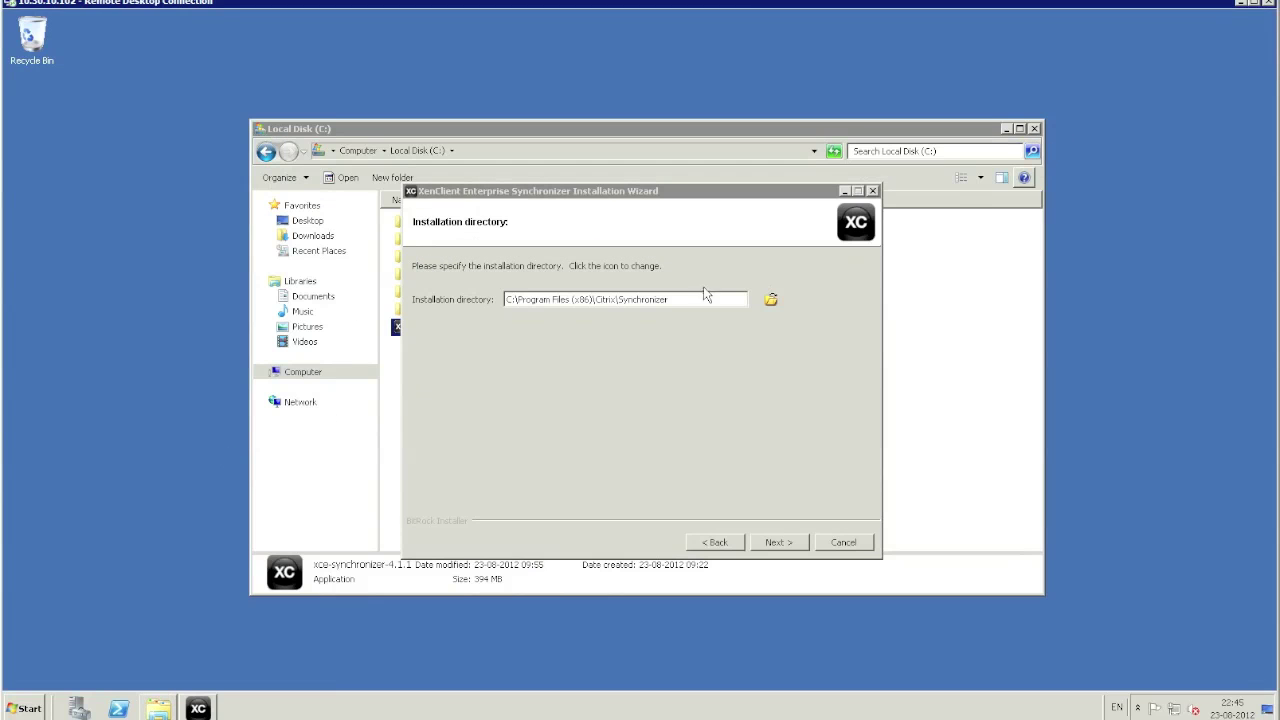
pyautogui.click(512, 299)
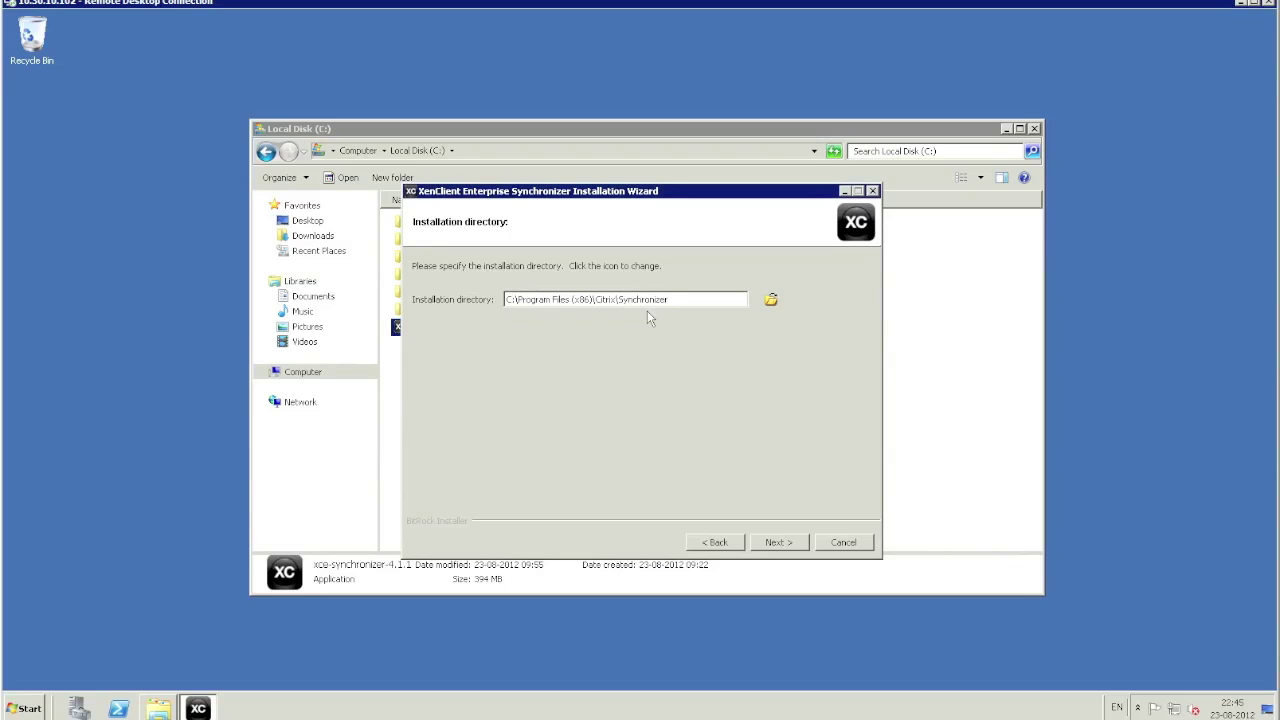
pyautogui.hotkey('ctrl', 'a')
pyautogui.write('c:\\Program Files (x86)\\Citrix\\Synchronizer')
pyautogui.press('BackSpace')
pyautogui.write('d')
pyautogui.click(780, 544)
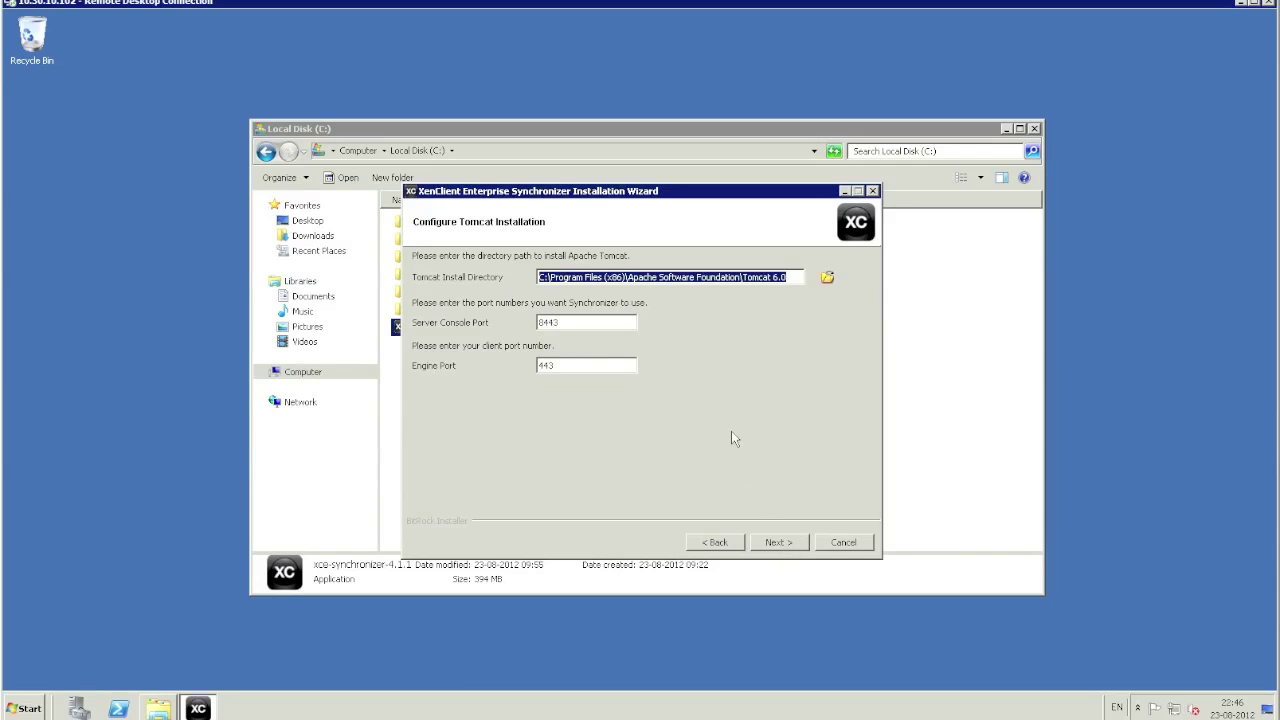
# Step: Set the Tomcat install directory to D:\Program Files (x86)\Apache Software Foundation\Tomcat 6.0, keeping server console port 8443 and engine port 443
pyautogui.click(542, 278)
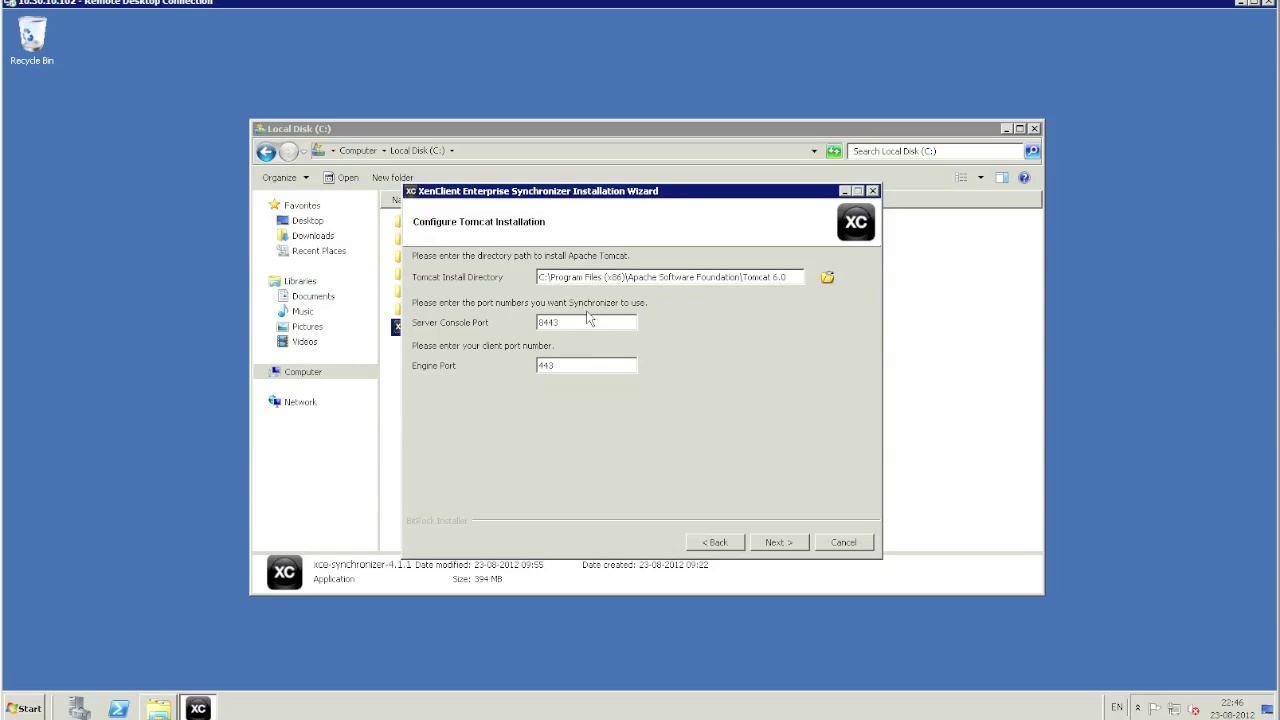
pyautogui.press('BackSpace')
pyautogui.write('d')
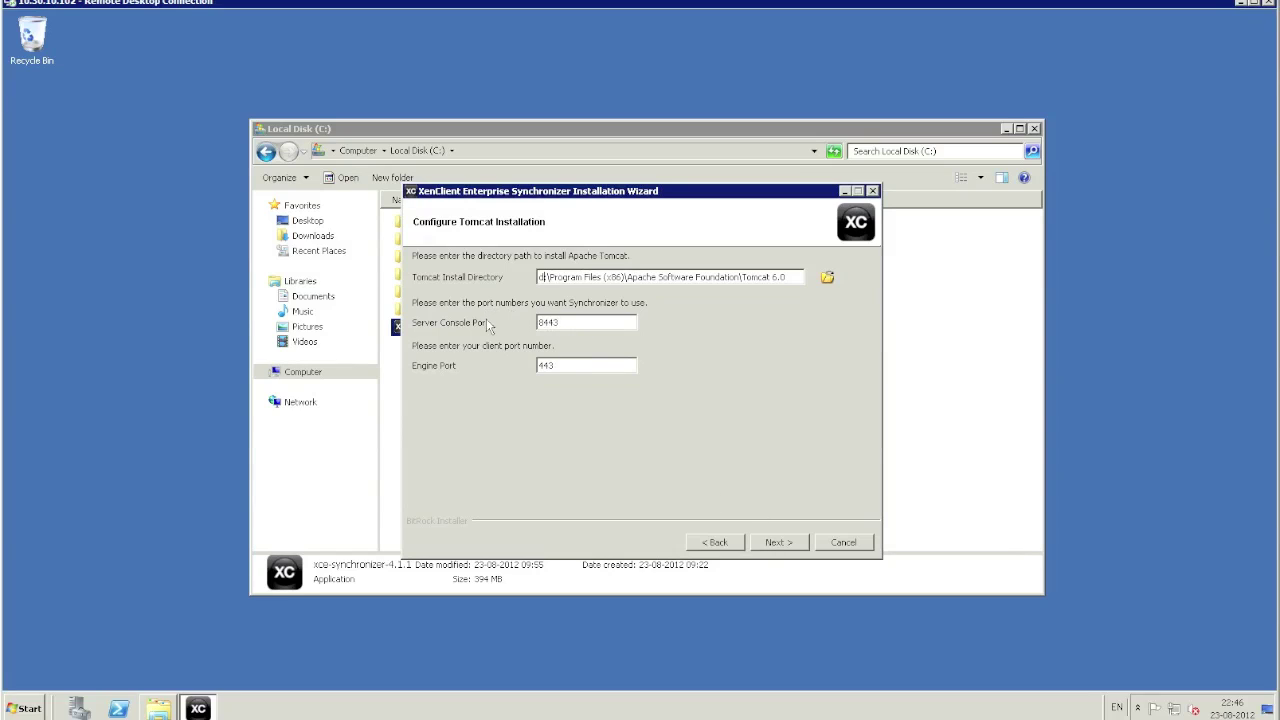
pyautogui.click(785, 548)
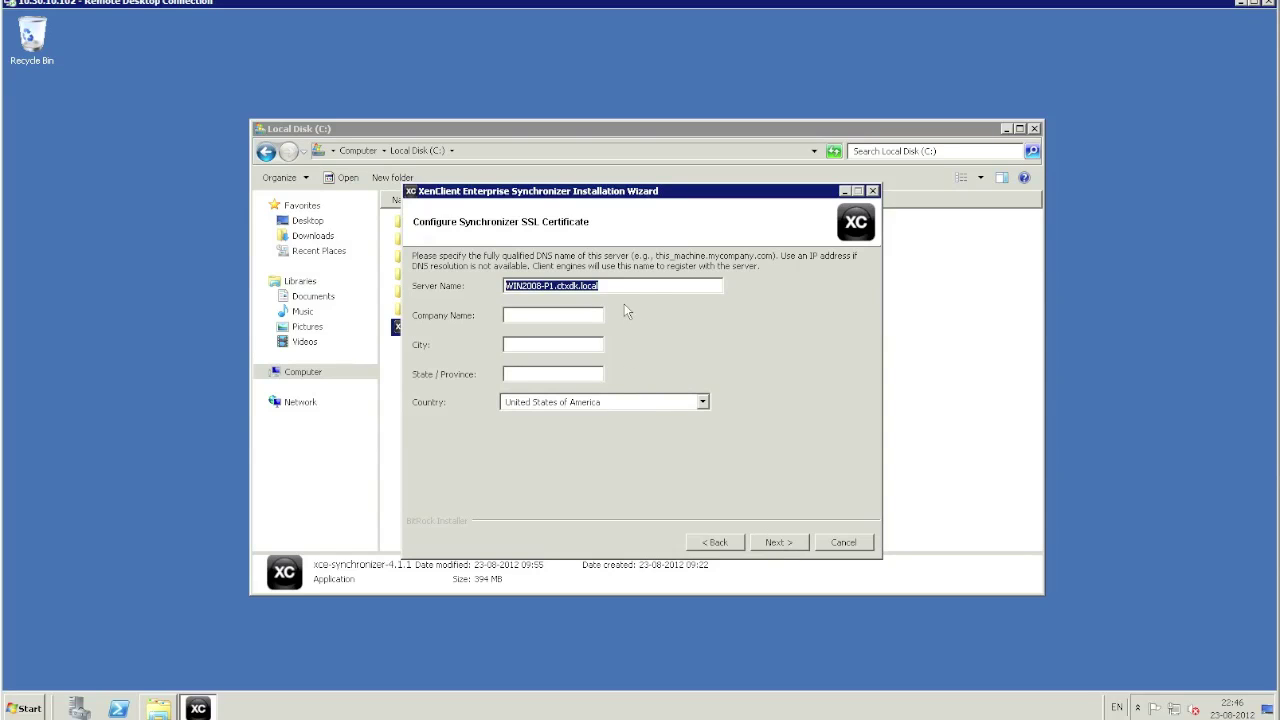
# Step: Fill in the Synchronizer SSL certificate with company CTX, city CPH, state SJ and country Denmark, keeping the suggested server name
pyautogui.click(569, 313)
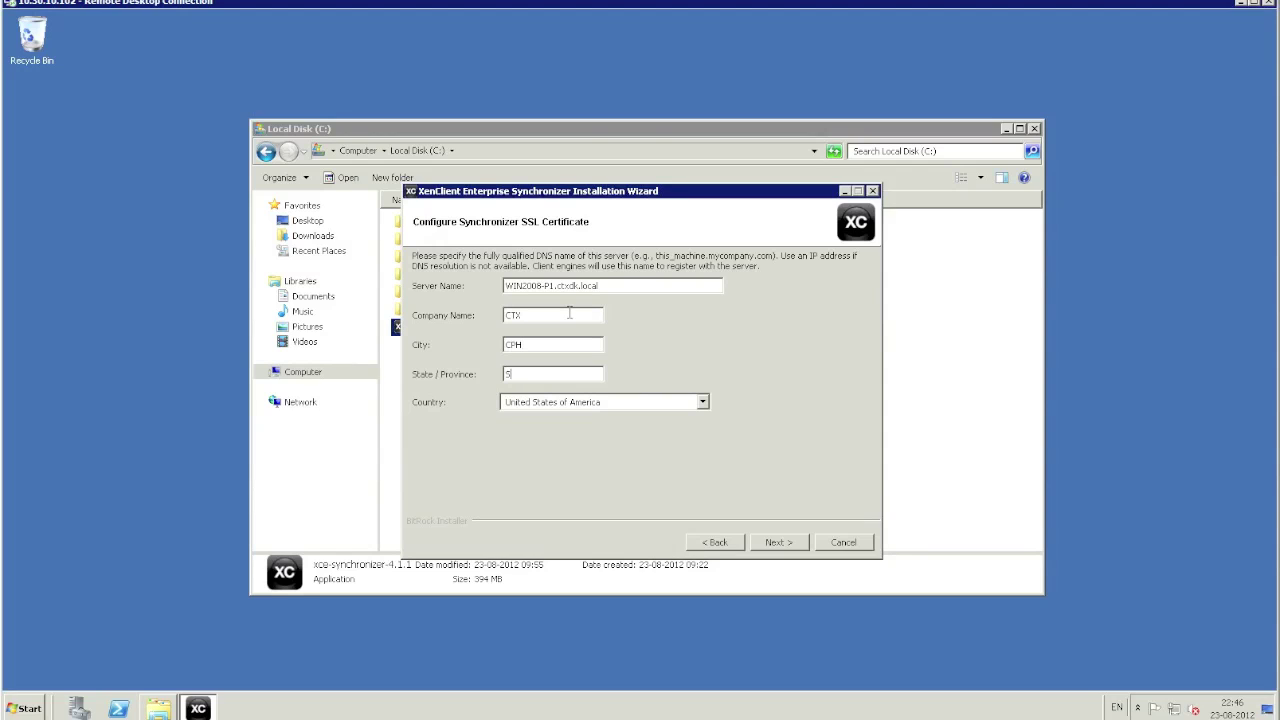
pyautogui.click(703, 402)
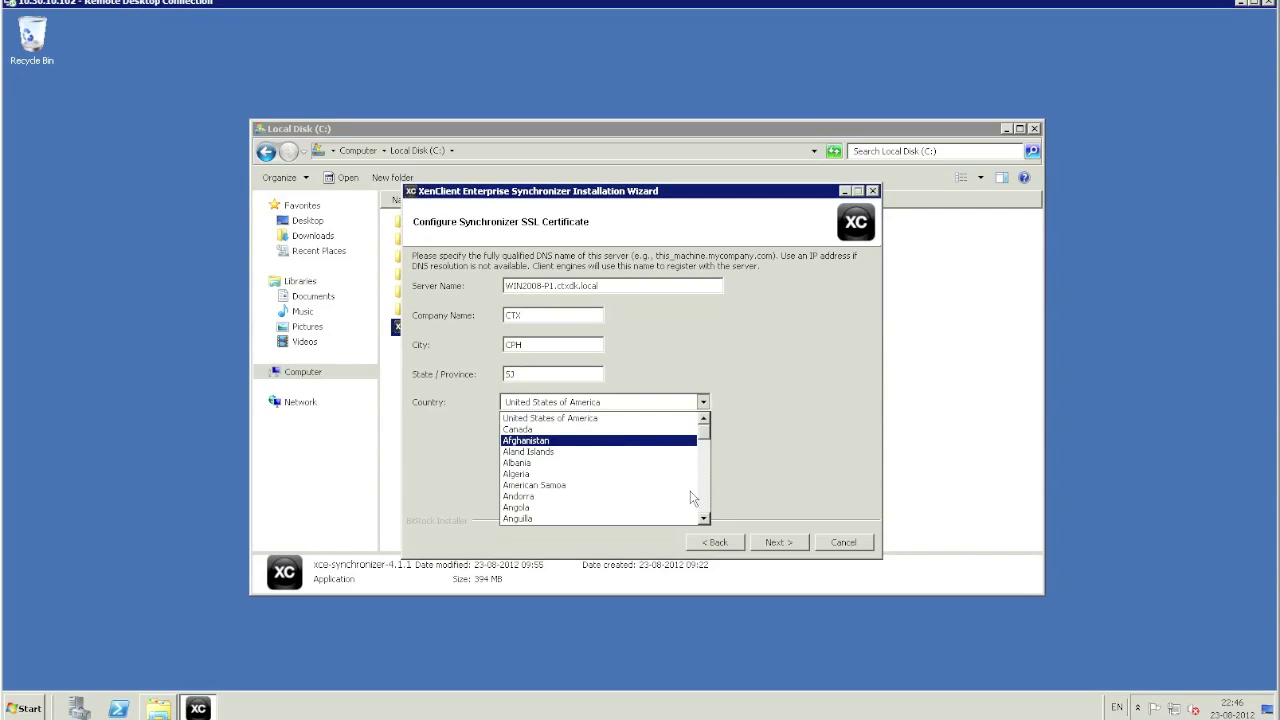
pyautogui.click(704, 519)
pyautogui.click(704, 519)
pyautogui.click(704, 519)
pyautogui.click(704, 519)
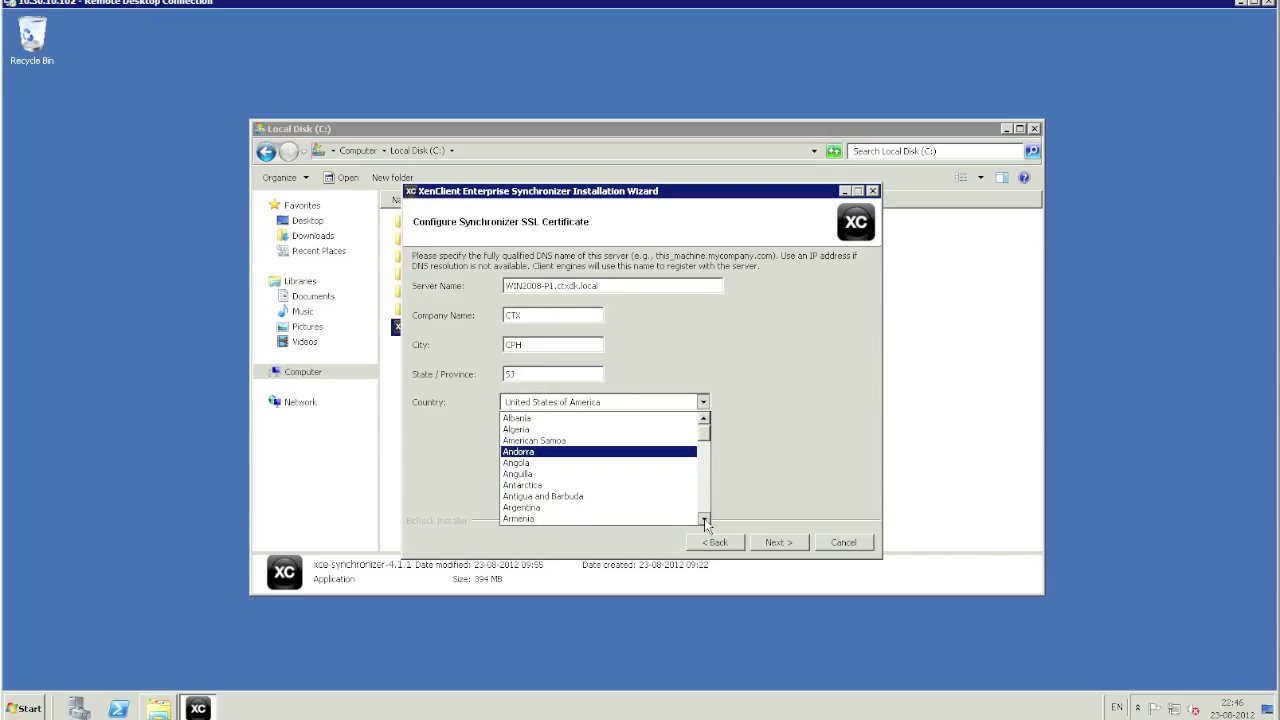
pyautogui.click(704, 519)
pyautogui.click(704, 519)
pyautogui.click(704, 519)
pyautogui.click(704, 519)
pyautogui.click(704, 519)
pyautogui.click(704, 519)
pyautogui.click(704, 519)
pyautogui.click(704, 519)
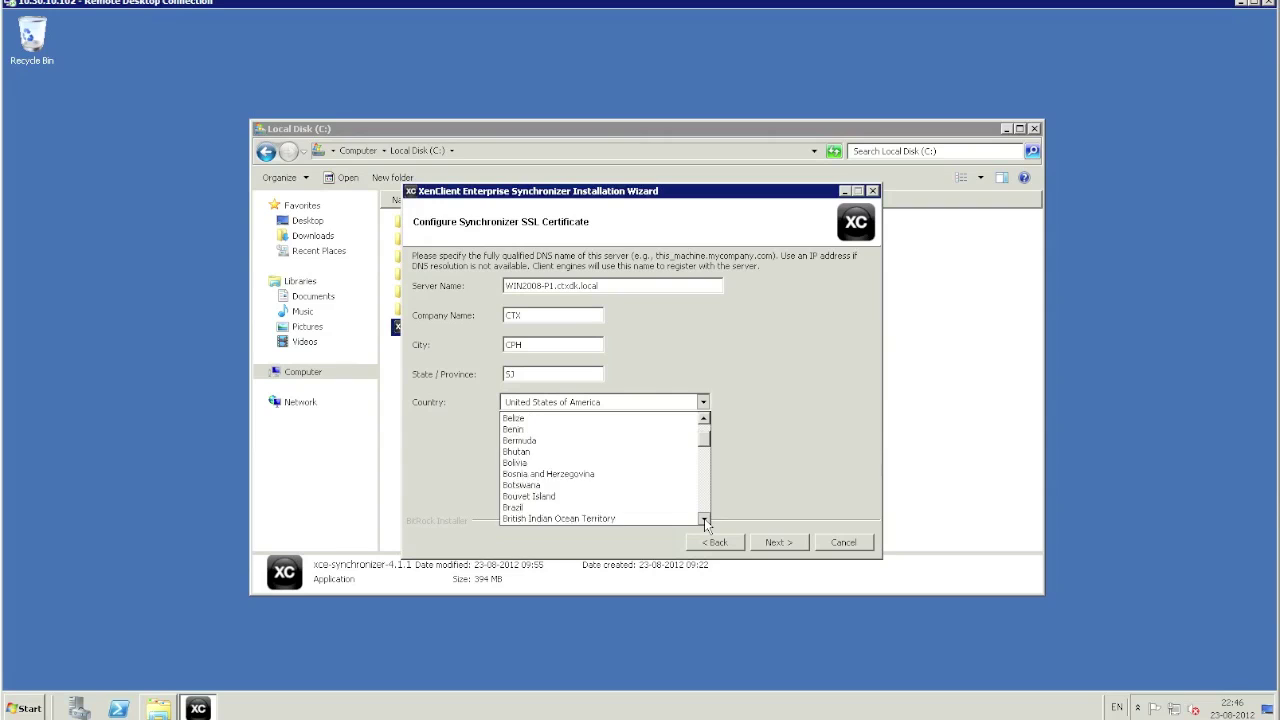
pyautogui.click(704, 519)
pyautogui.click(704, 519)
pyautogui.click(704, 519)
pyautogui.click(704, 519)
pyautogui.click(704, 519)
pyautogui.click(704, 519)
pyautogui.click(704, 519)
pyautogui.click(704, 519)
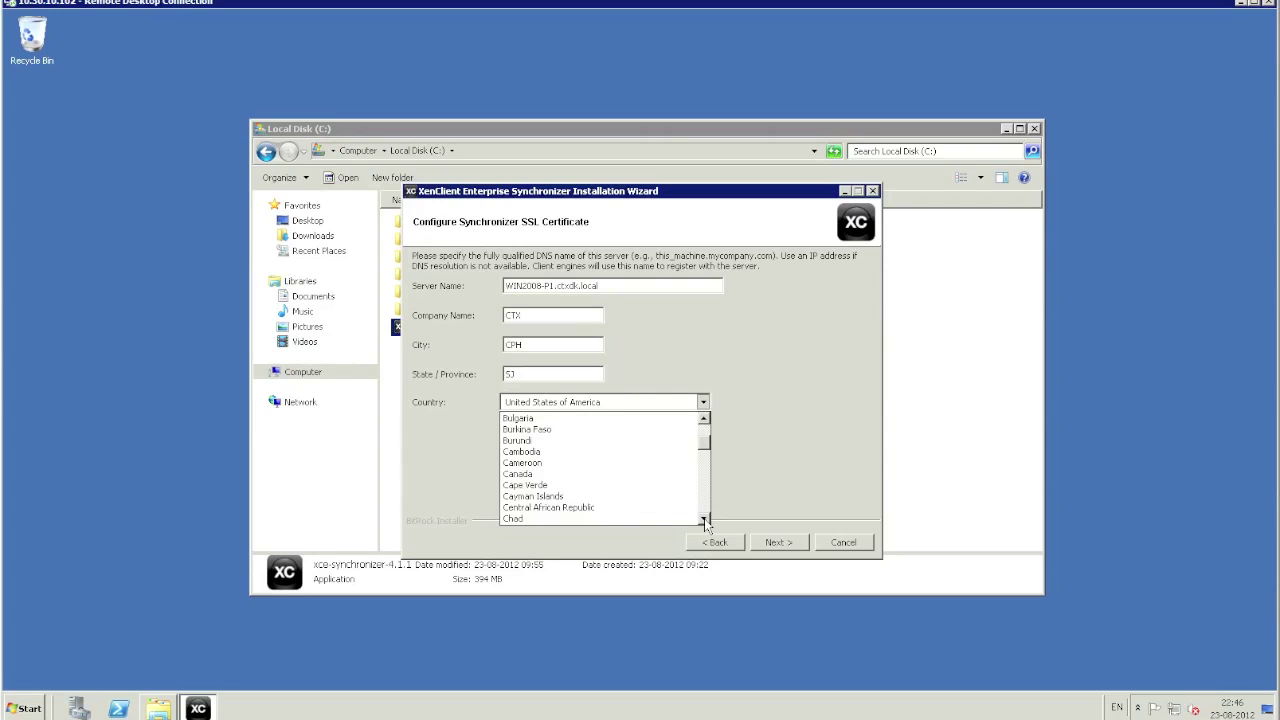
pyautogui.click(704, 519)
pyautogui.click(704, 519)
pyautogui.click(704, 519)
pyautogui.click(704, 519)
pyautogui.click(704, 519)
pyautogui.click(704, 519)
pyautogui.click(704, 519)
pyautogui.click(704, 519)
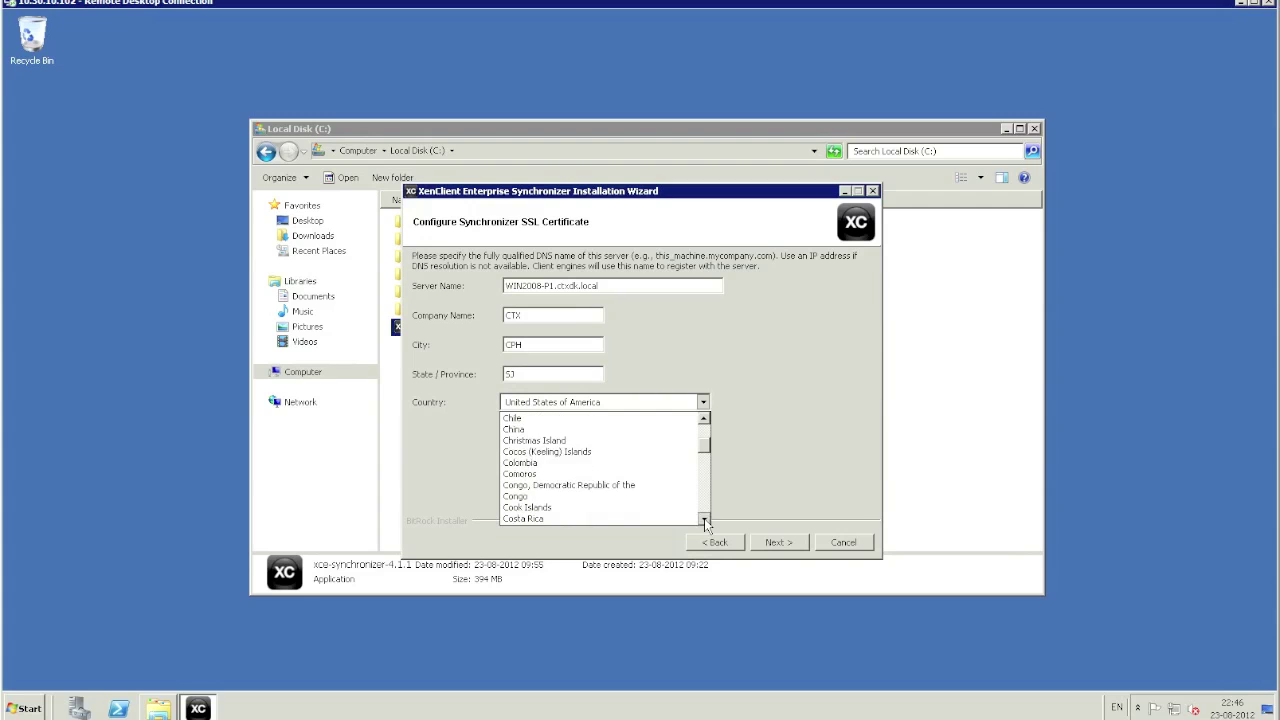
pyautogui.click(704, 519)
pyautogui.click(704, 519)
pyautogui.click(704, 519)
pyautogui.click(704, 519)
pyautogui.click(704, 519)
pyautogui.click(704, 519)
pyautogui.click(704, 519)
pyautogui.click(704, 519)
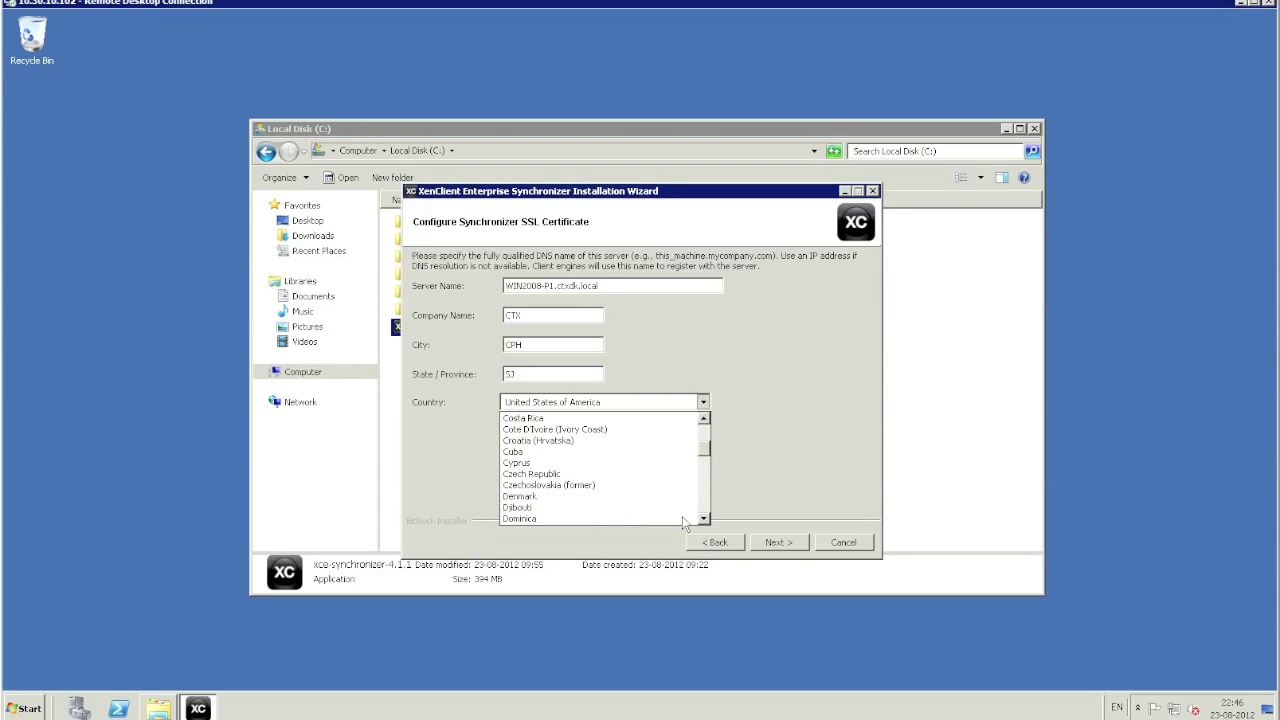
pyautogui.click(541, 496)
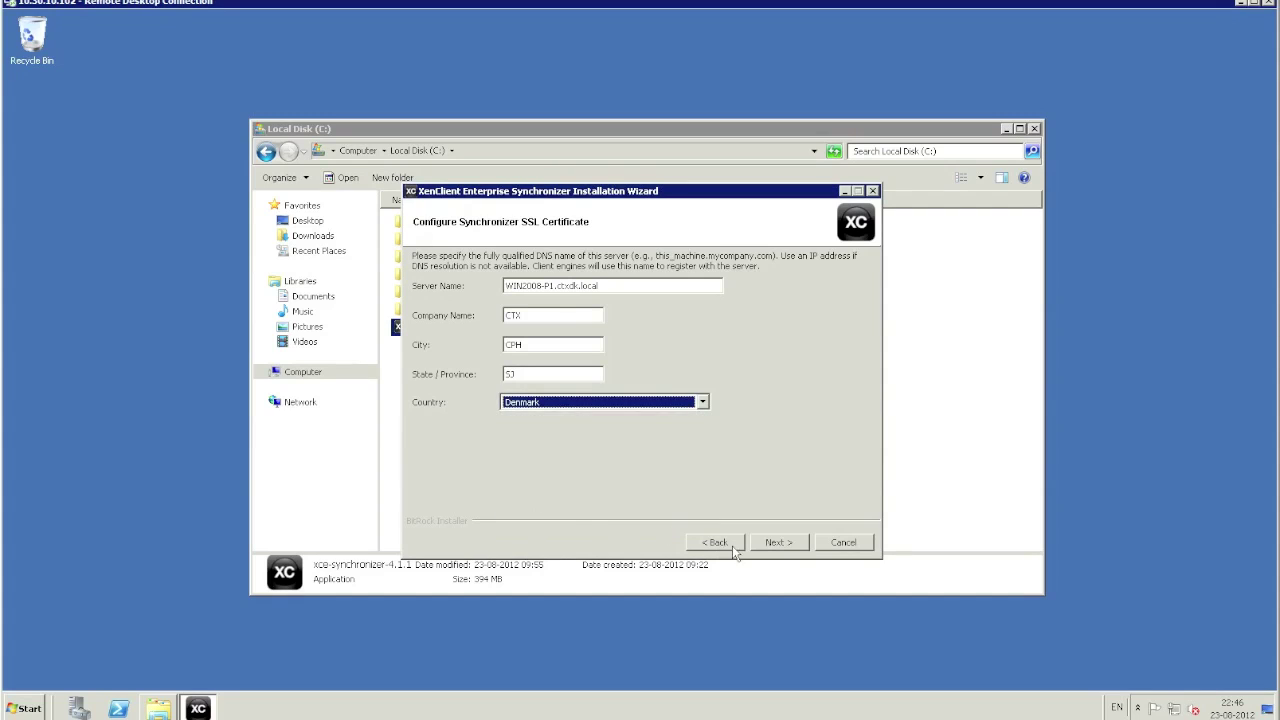
pyautogui.click(776, 545)
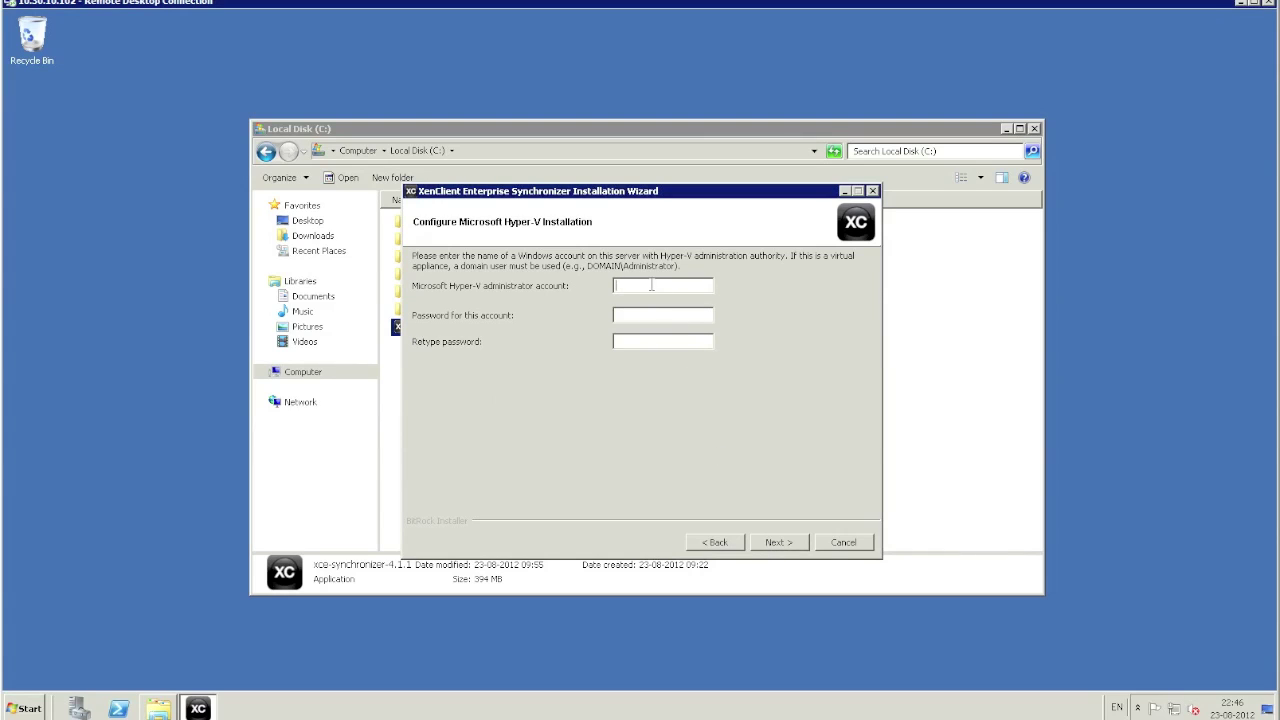
# Step: Enter hyperv as the Microsoft Hyper-V administrator account and fill in and retype the account password
pyautogui.write('a')
pyautogui.press('BackSpace')
pyautogui.write('hyperv')
pyautogui.press('Tab')
pyautogui.write('***')
pyautogui.press('BackSpace')
pyautogui.press('BackSpace')
pyautogui.press('BackSpace')
pyautogui.write('*********')
pyautogui.press('Tab')
pyautogui.write('*********')
pyautogui.click(784, 546)
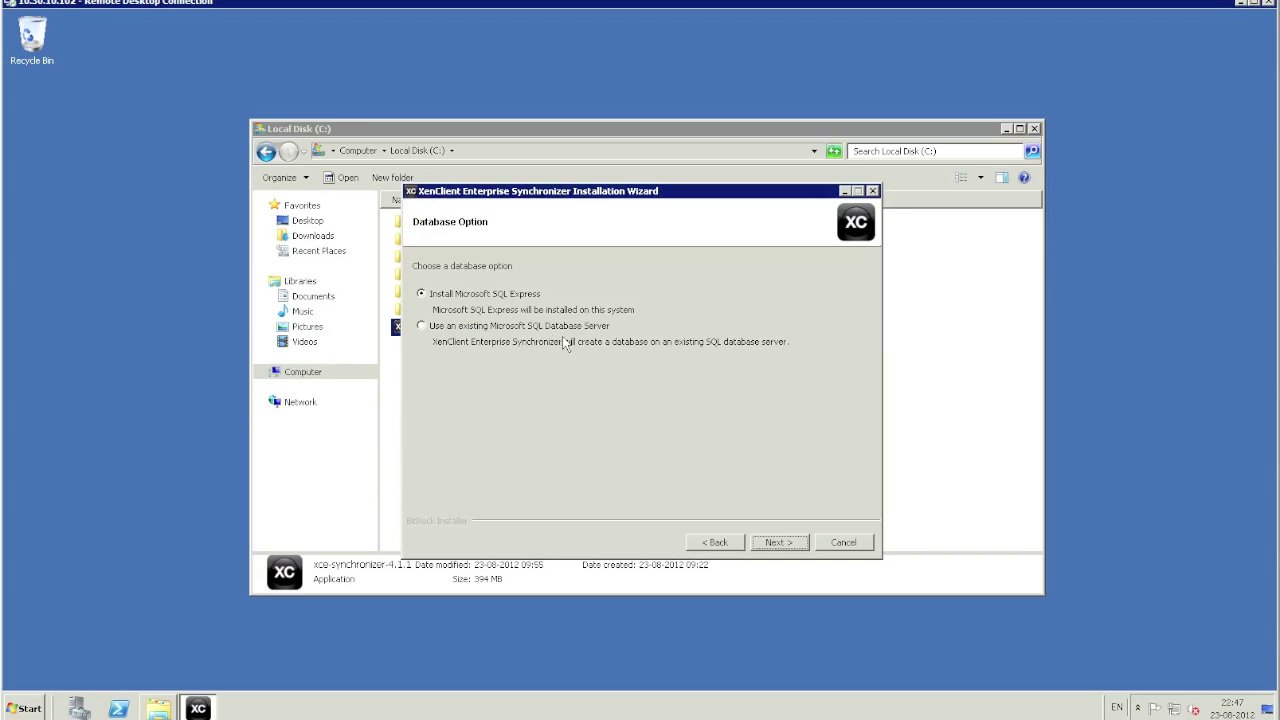
# Step: Keep the option to install Microsoft SQL Express and enter and retype the password for the database sa account
pyautogui.click(778, 542)
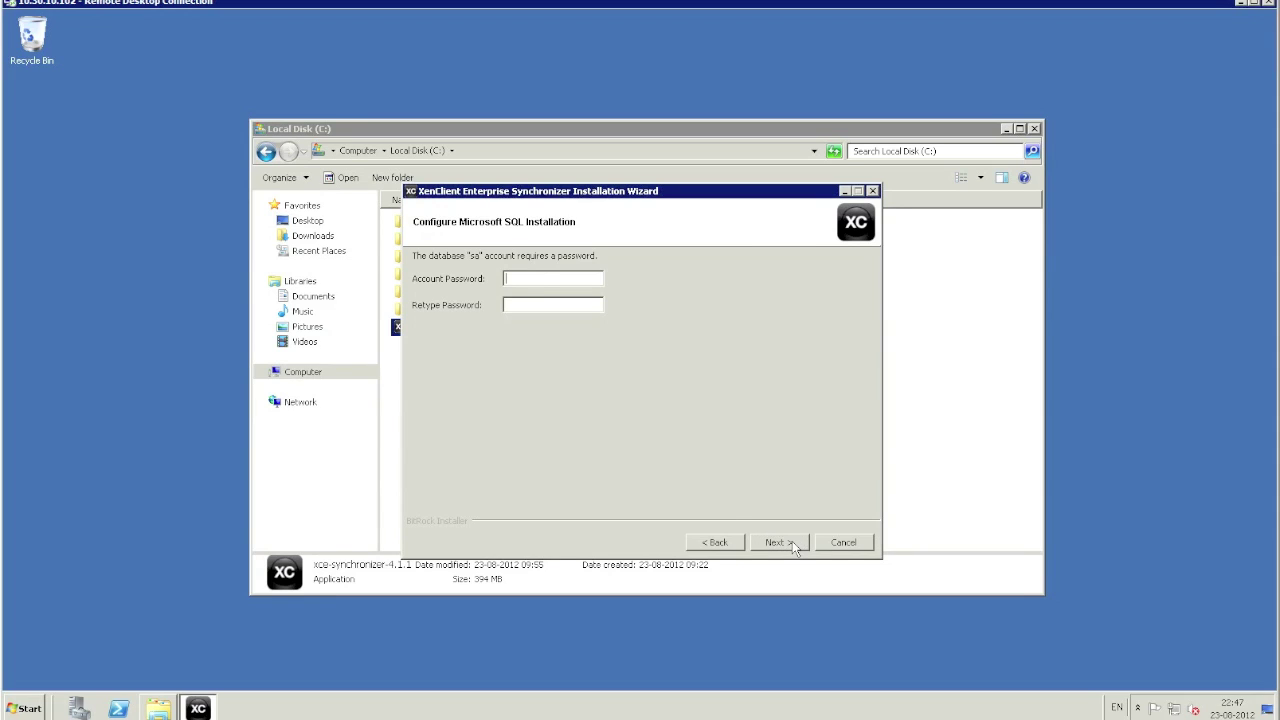
pyautogui.click(569, 279)
pyautogui.write('•••••••••••••••••••')
pyautogui.click(787, 546)
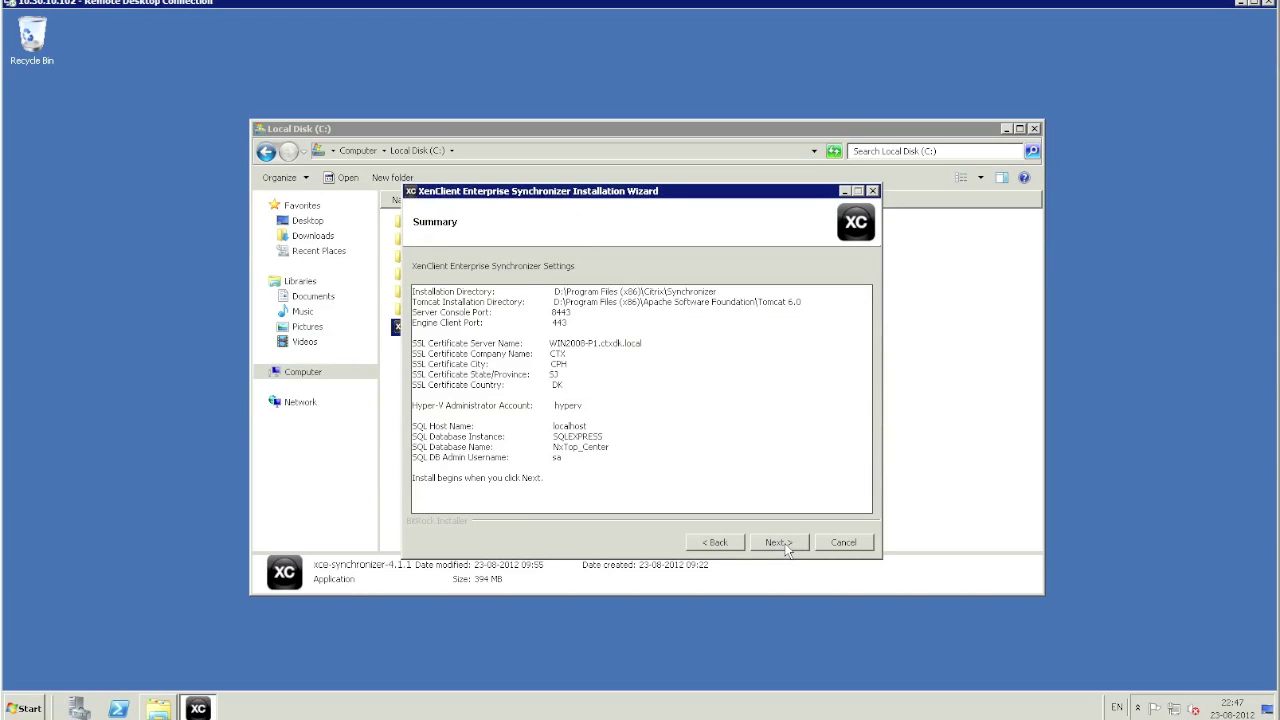
# Step: Install XenClient Enterprise Synchronizer with the summarized settings and finish the setup wizard
pyautogui.click(779, 542)
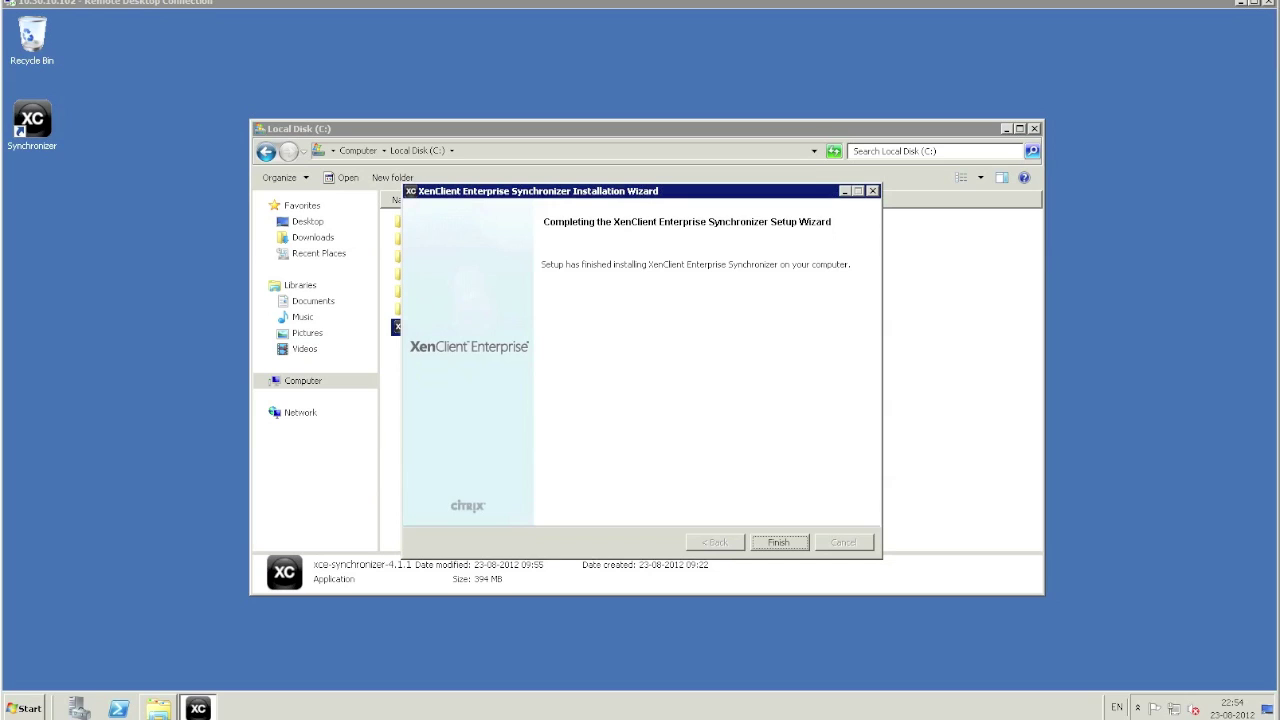
pyautogui.click(780, 543)
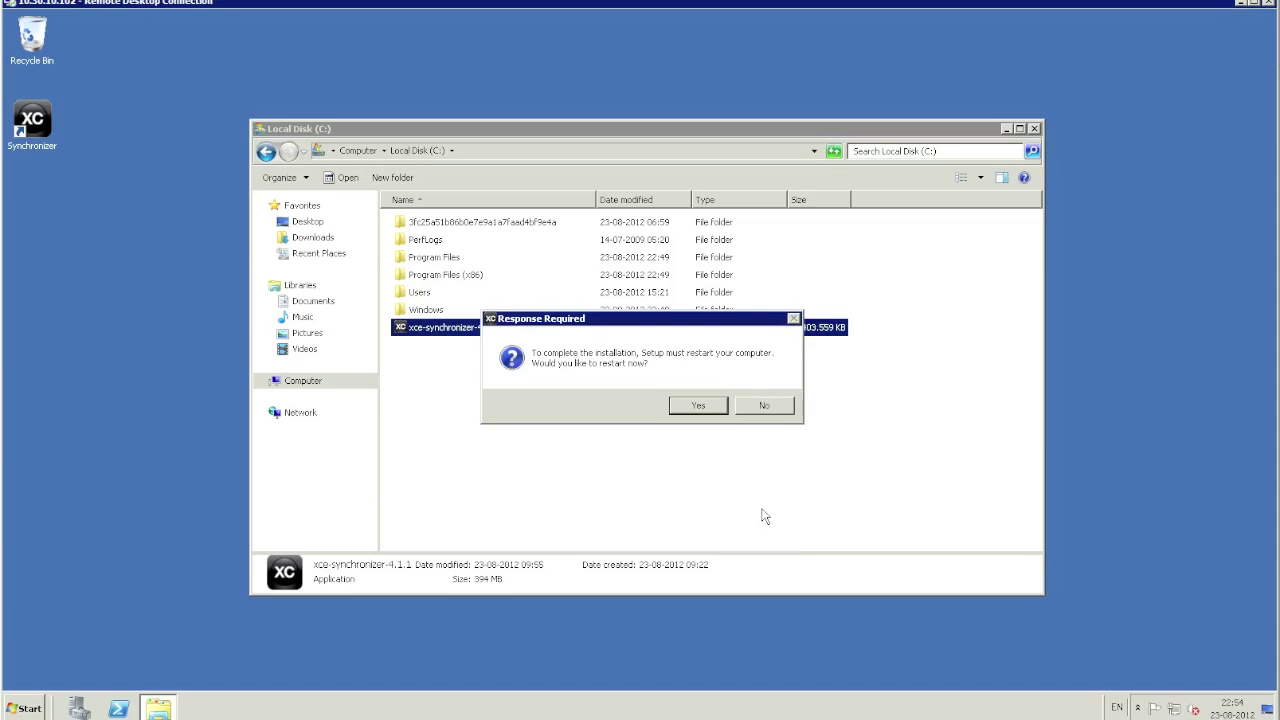
# Step: Restart the server to complete the Synchronizer installation and dismiss the Initial Configuration Tasks window after logging back on
pyautogui.click(703, 408)
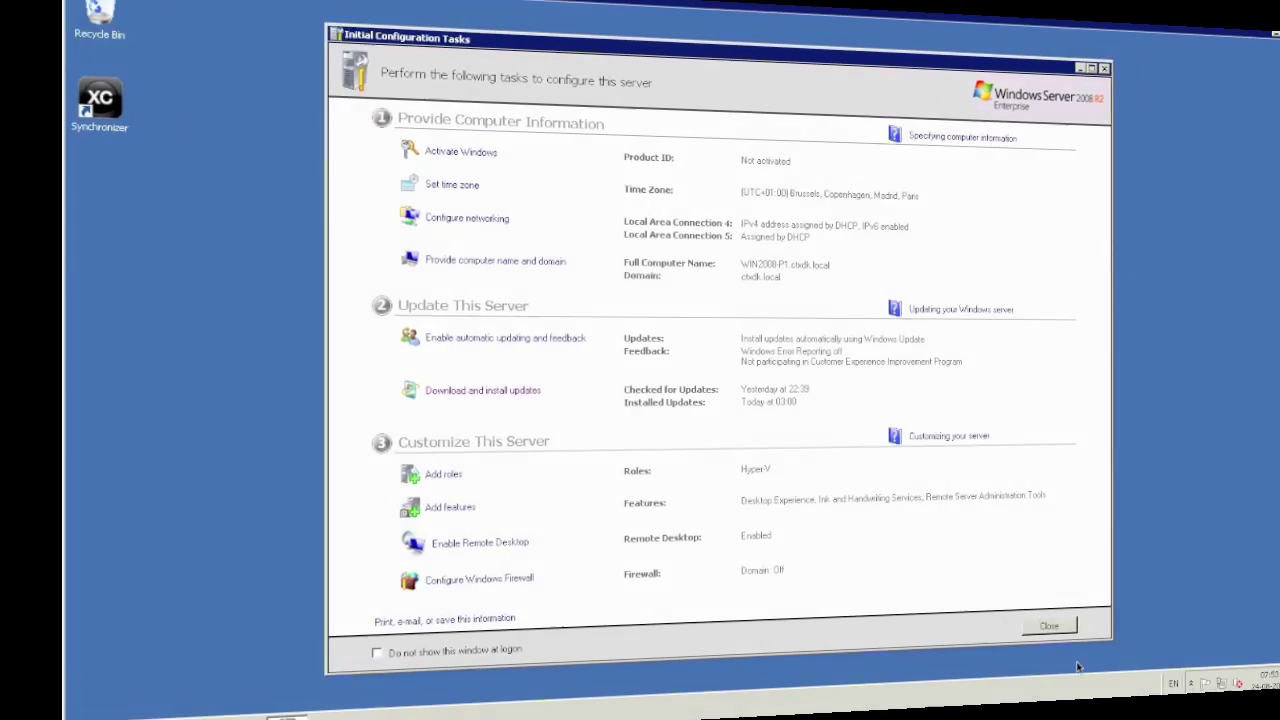
pyautogui.click(973, 642)
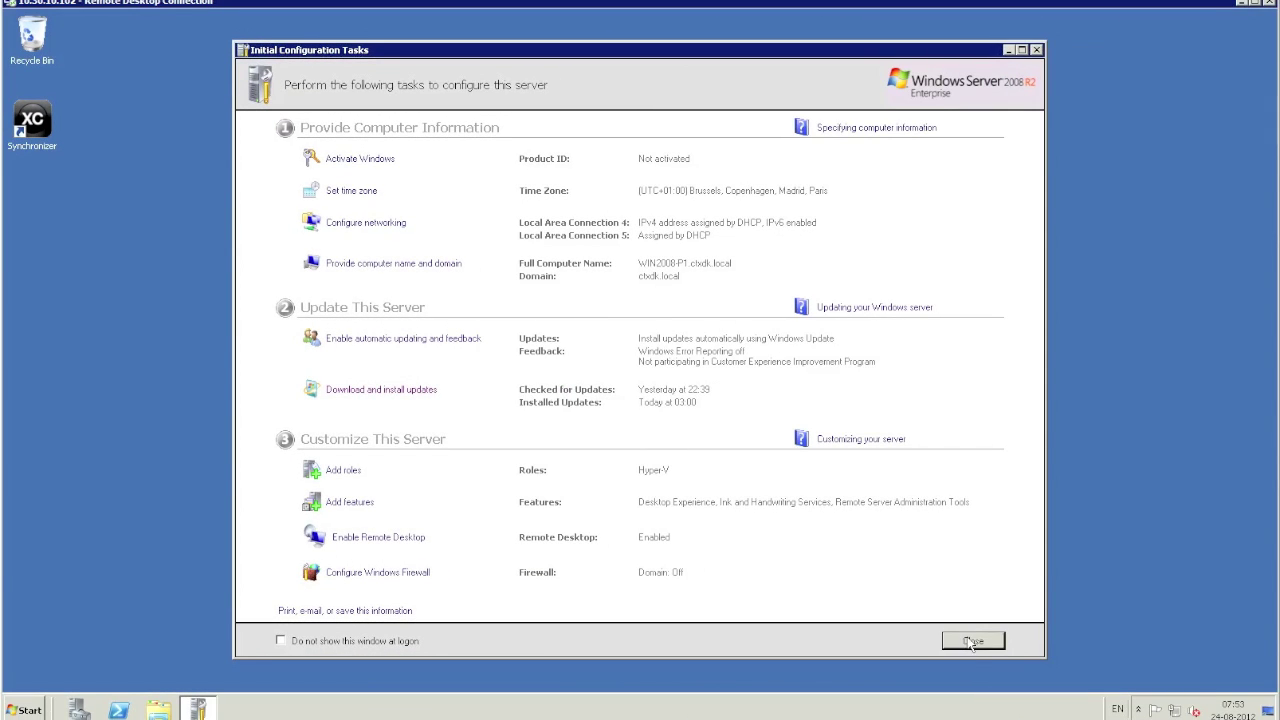
# Step: Open the Synchronizer web console, continuing past the certificate warning, and log on as administrator with the account password
pyautogui.click(29, 127)
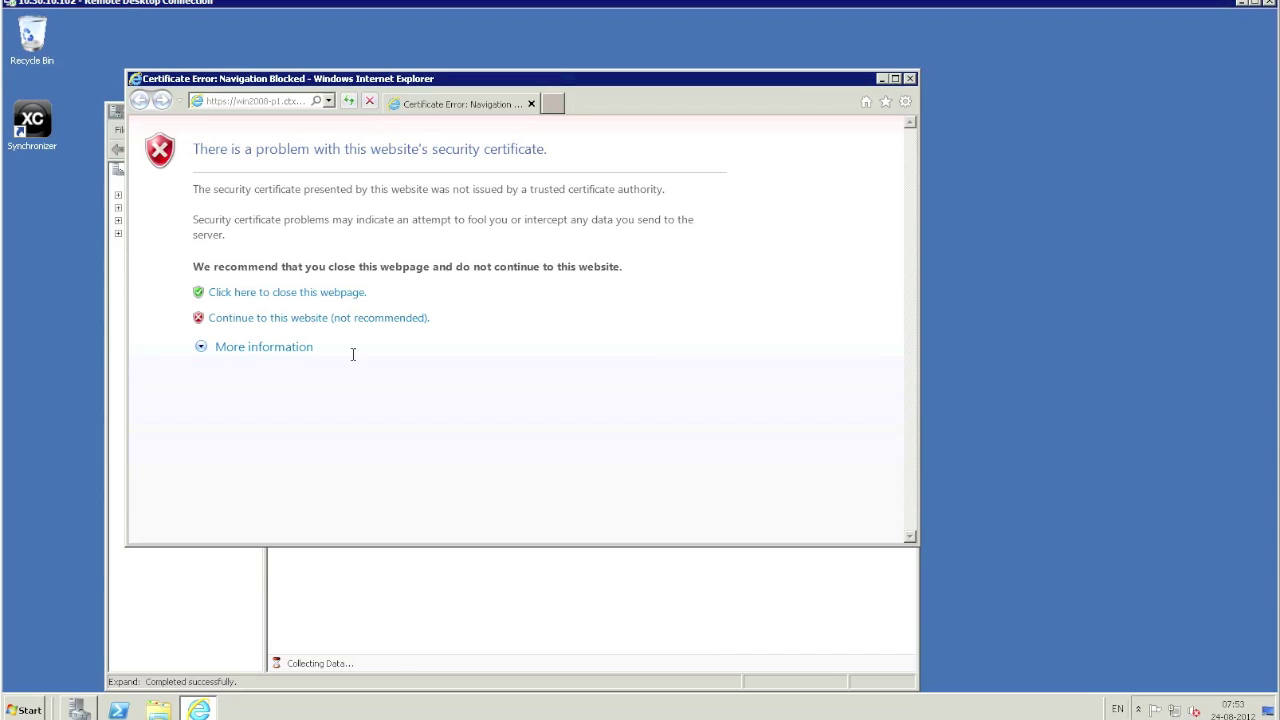
pyautogui.click(377, 322)
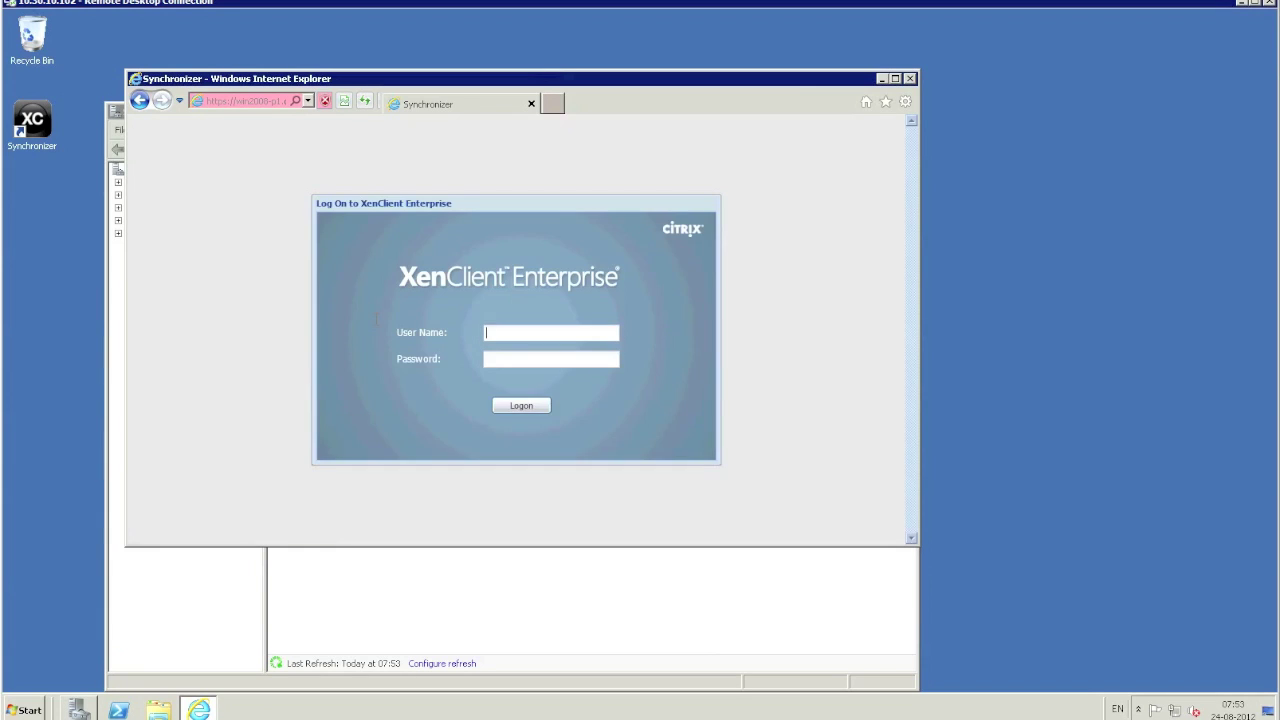
pyautogui.write('a')
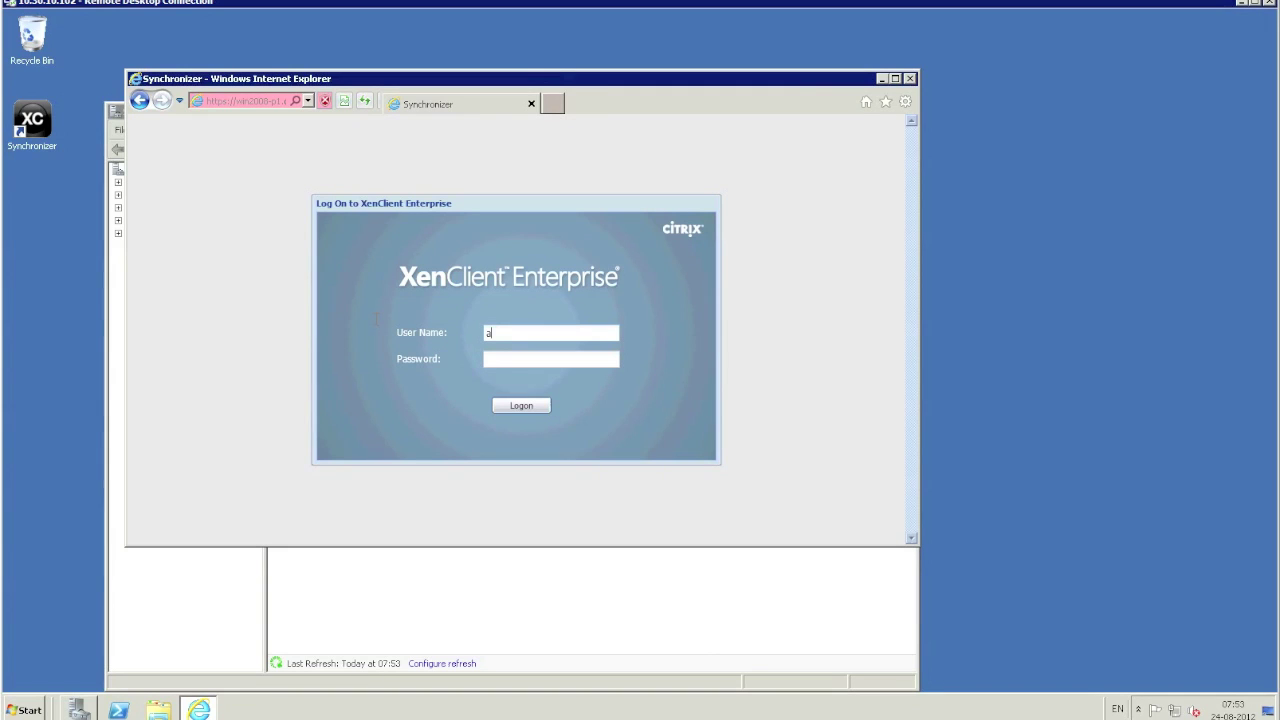
pyautogui.write('dministrator')
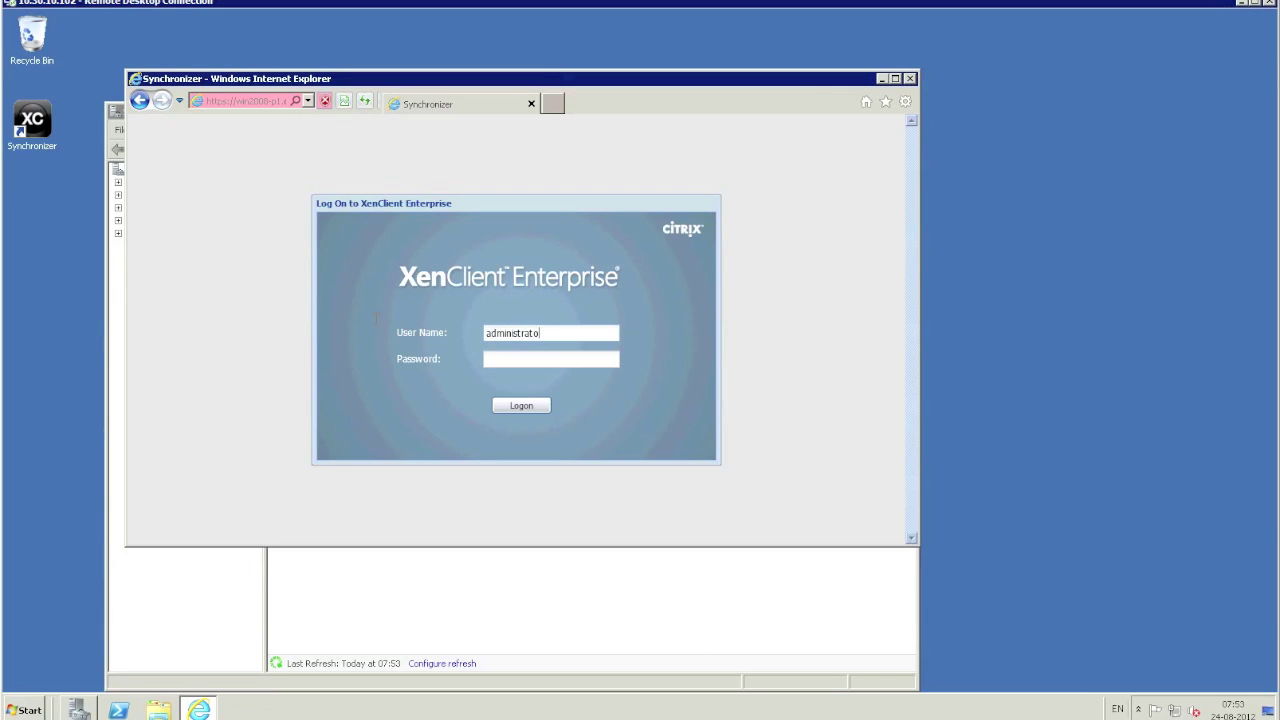
pyautogui.press('Tab')
pyautogui.write('*********')
pyautogui.press('Return')
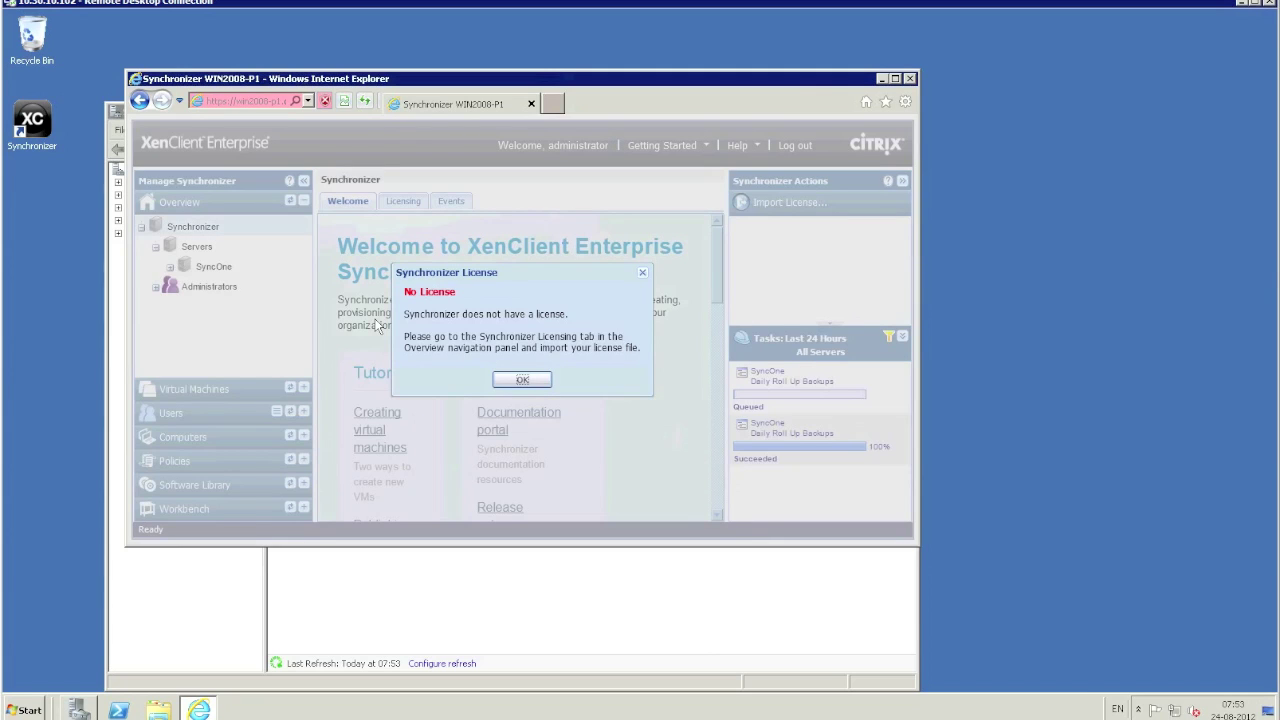
pyautogui.click(520, 381)
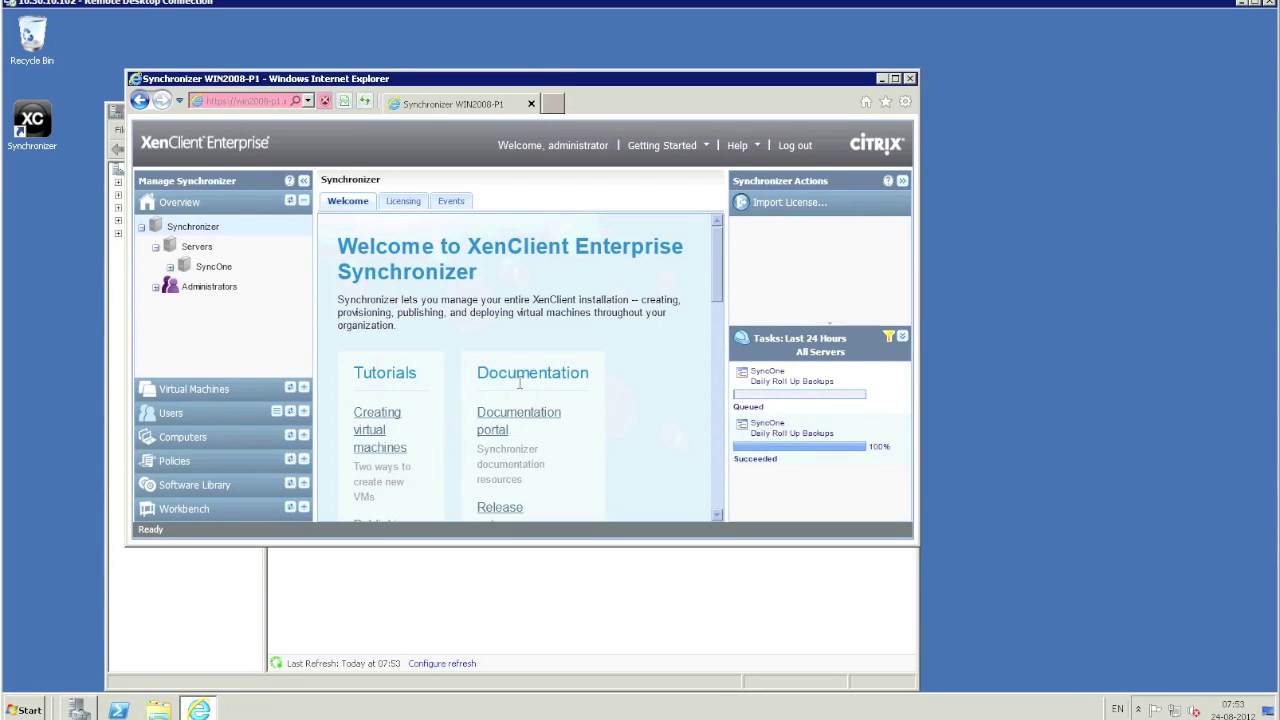